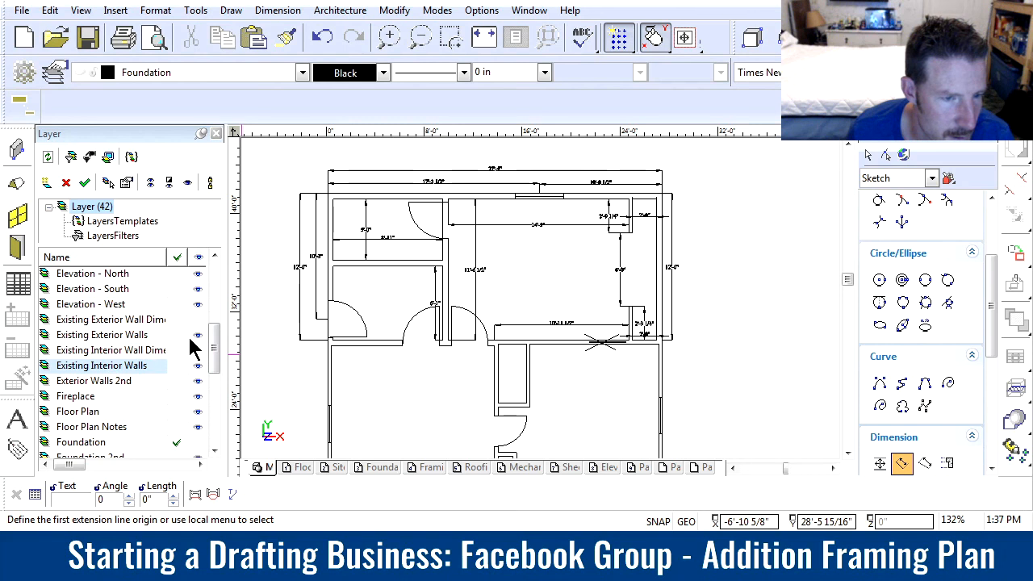
Step: On the Addition Exterior Wall Dimensions layer, dimension from the addition's lower-right outside corner to the centre of the existing right-wall window
{"action": "left_click_drag", "start_coordinate": [212, 347], "coordinate": [215, 295]}
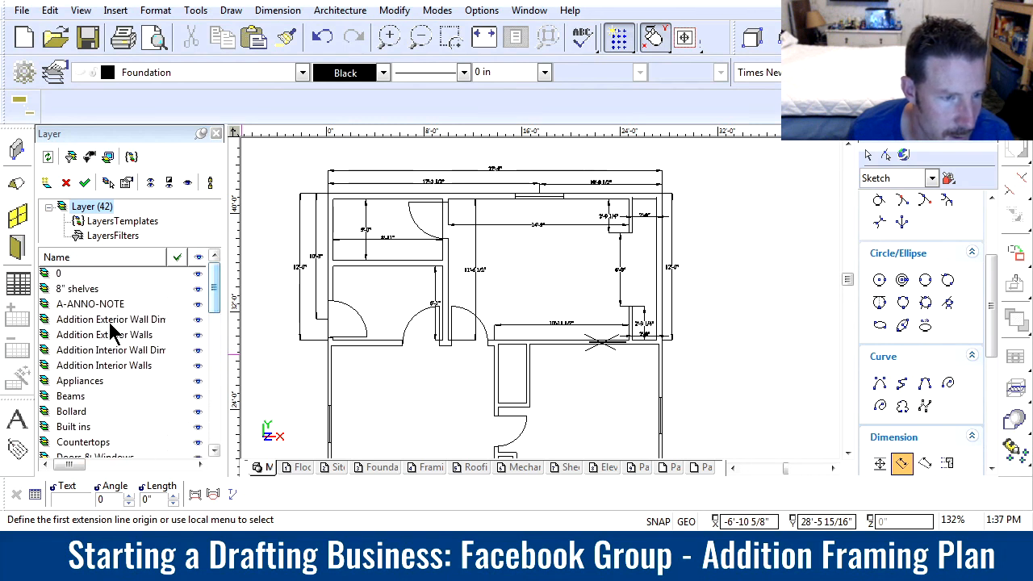
{"action": "left_click", "coordinate": [176, 319]}
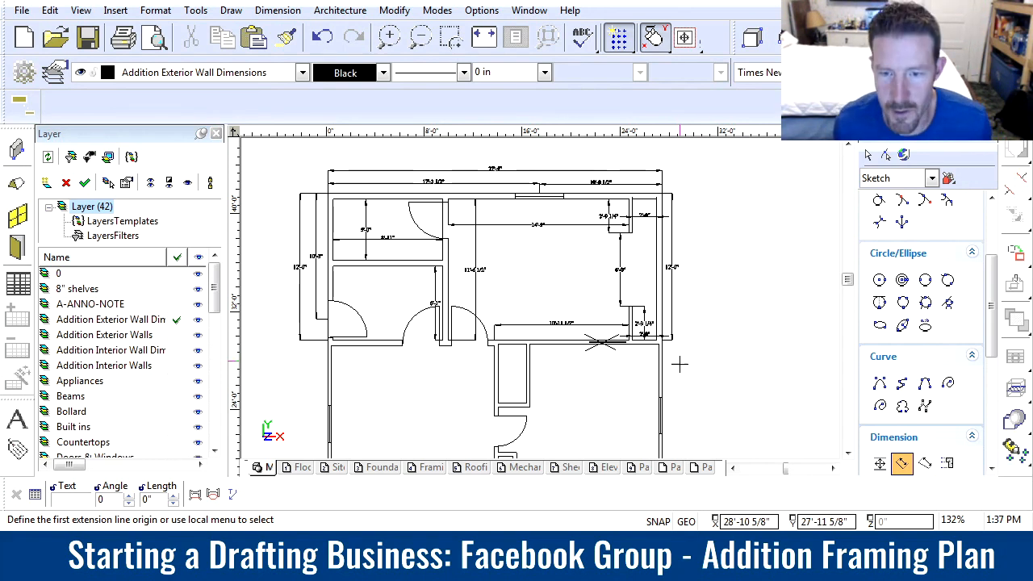
{"action": "scroll", "coordinate": [538, 297], "scroll_direction": "up", "scroll_amount": 10}
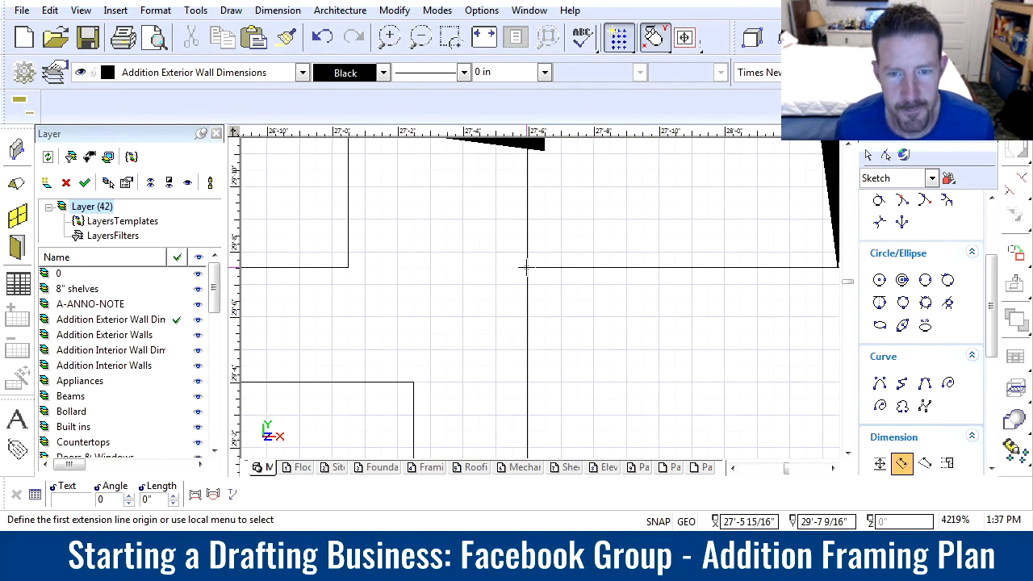
{"action": "key", "text": "Escape"}
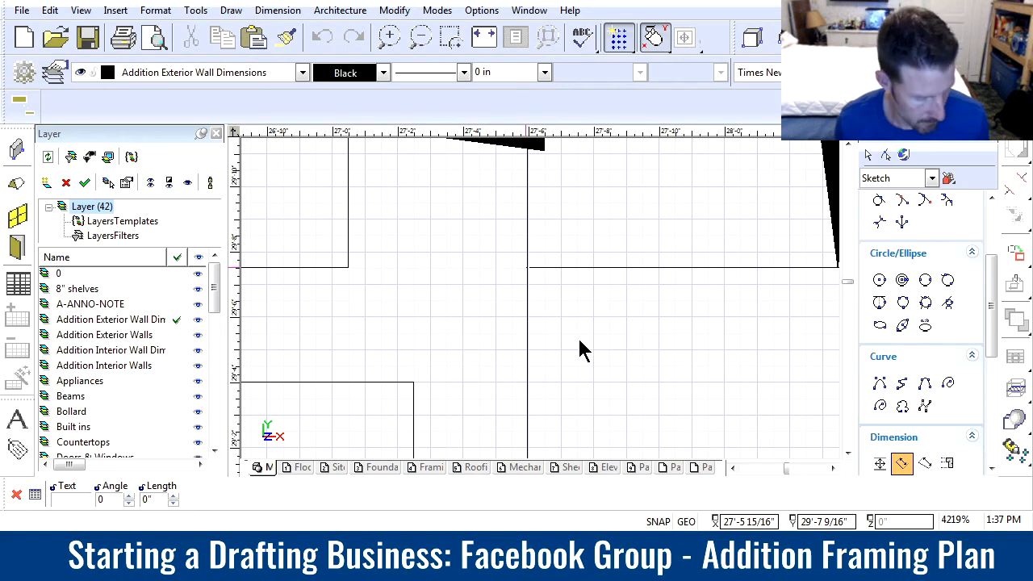
{"action": "key", "text": "Escape"}
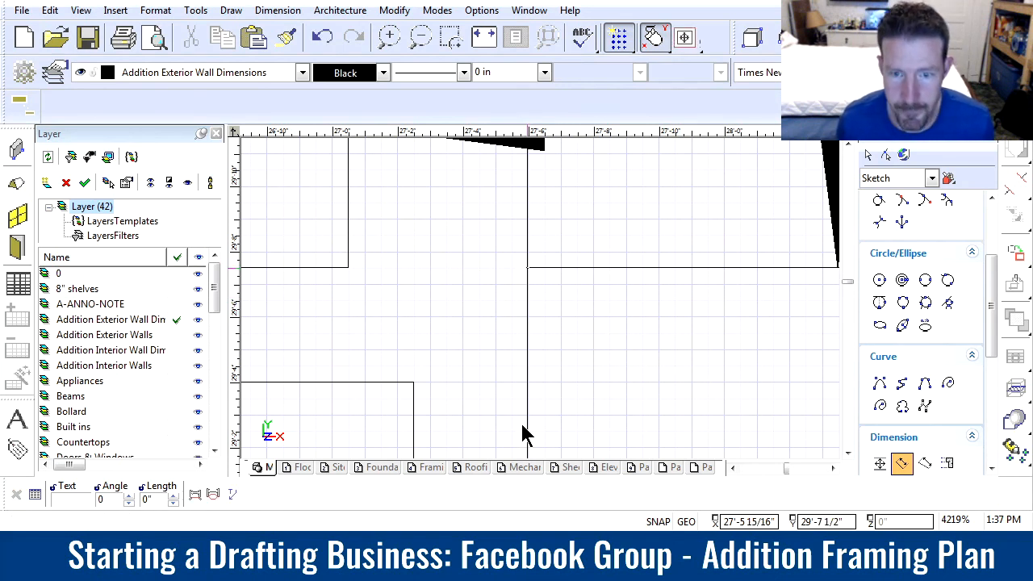
{"action": "left_click", "coordinate": [526, 266]}
{"action": "scroll", "coordinate": [532, 295], "scroll_direction": "down", "scroll_amount": 4}
{"action": "scroll", "coordinate": [537, 298], "scroll_direction": "down", "scroll_amount": 4}
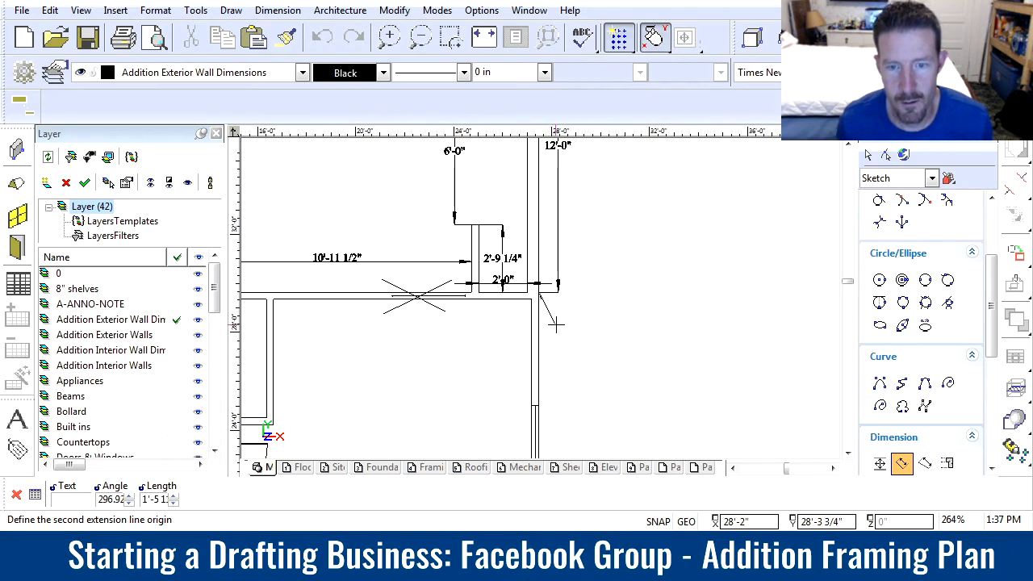
{"action": "scroll", "coordinate": [542, 404], "scroll_direction": "up", "scroll_amount": 4}
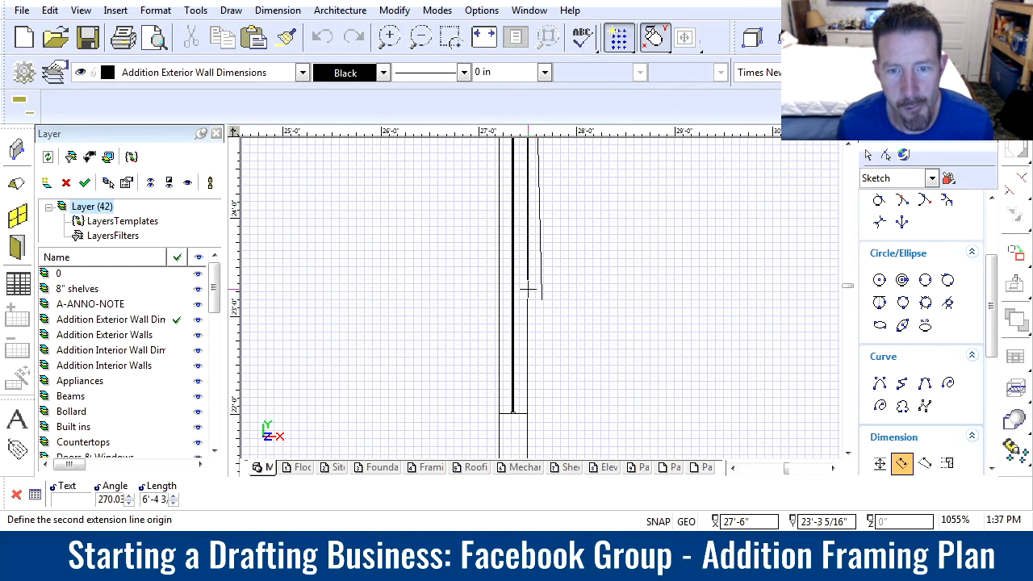
{"action": "left_click", "coordinate": [529, 288]}
{"action": "scroll", "coordinate": [606, 283], "scroll_direction": "down", "scroll_amount": 4}
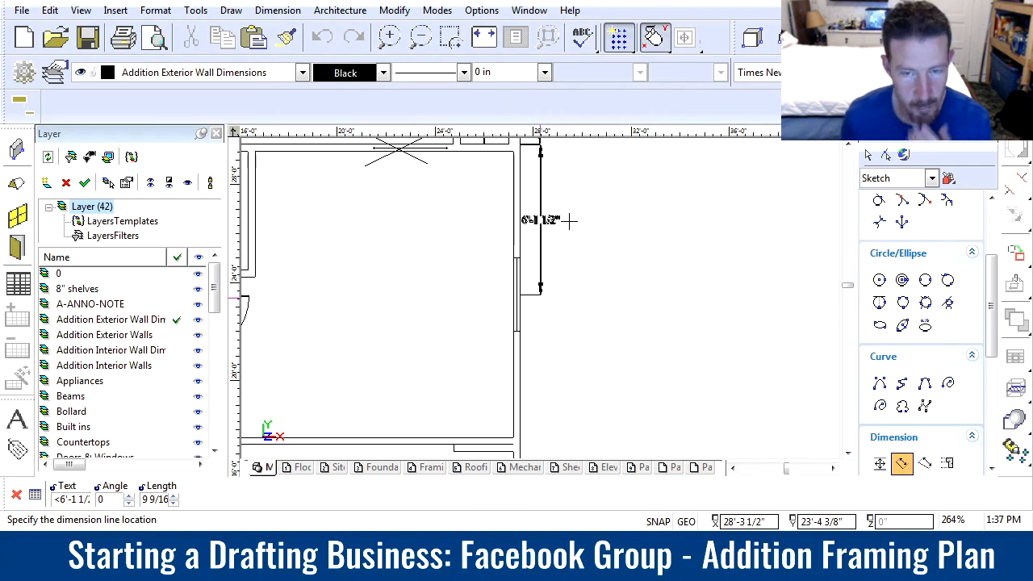
{"action": "key", "text": "Escape"}
{"action": "key", "text": "space"}
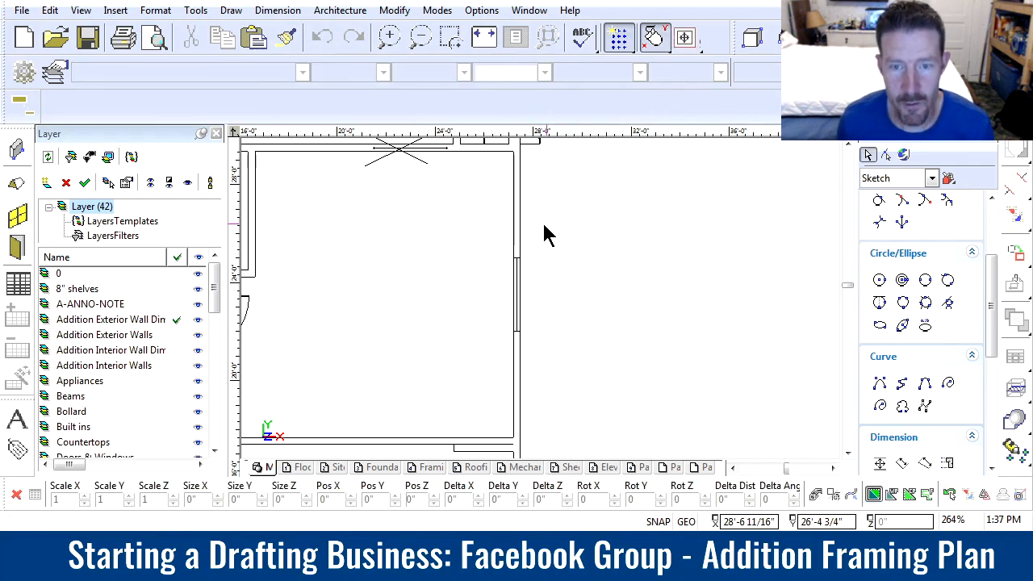
Step: Shift the new window dimension line slightly farther out from the existing right exterior wall
{"action": "left_click", "coordinate": [546, 225]}
{"action": "left_click_drag", "start_coordinate": [558, 242], "coordinate": [572, 250]}
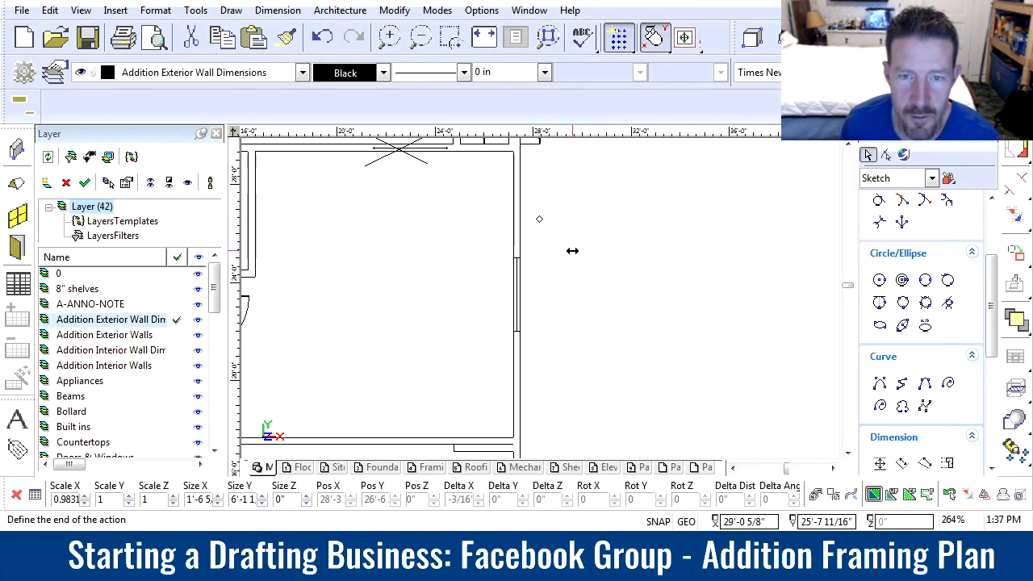
{"action": "left_click", "coordinate": [513, 257]}
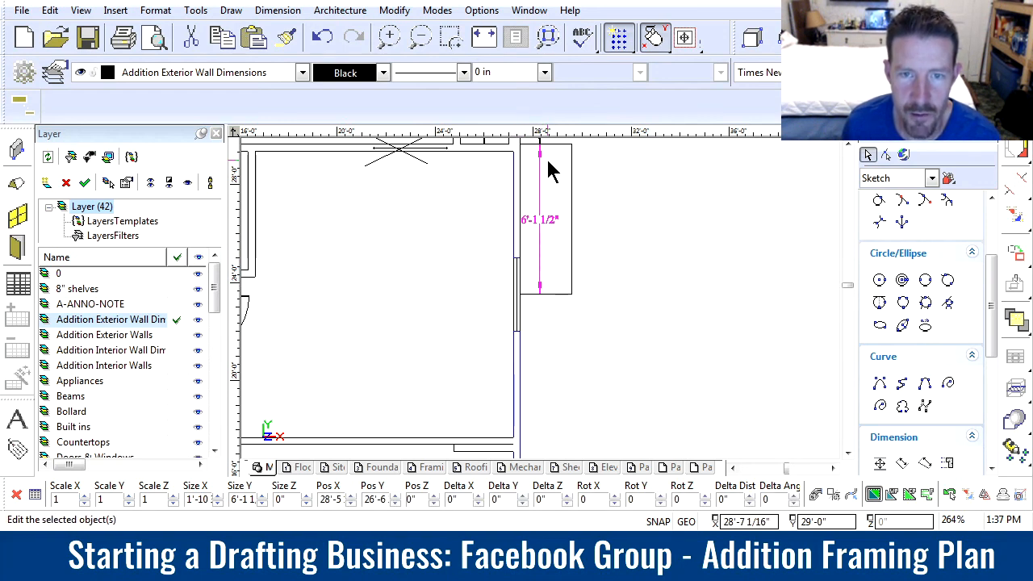
{"action": "left_click", "coordinate": [556, 242]}
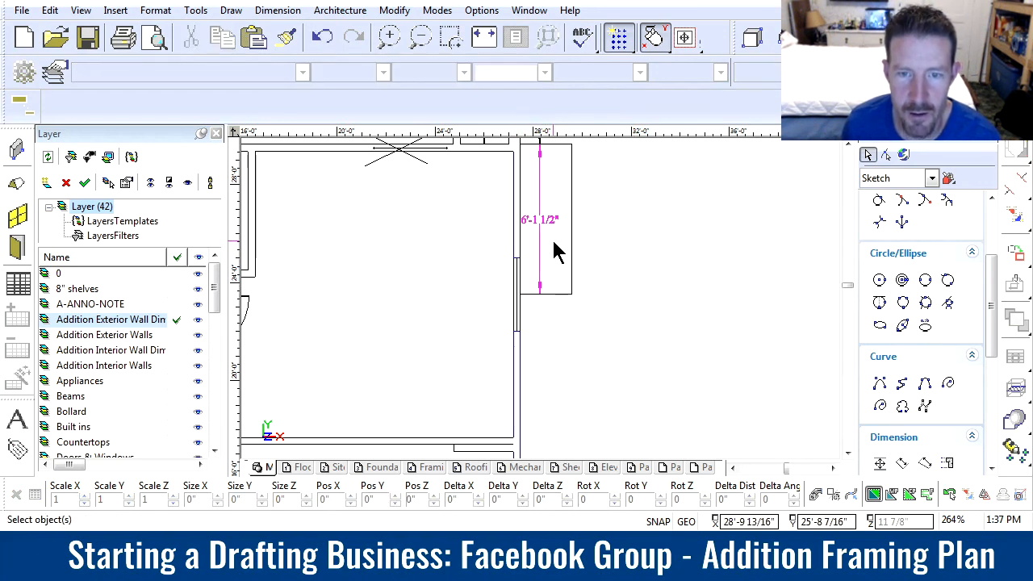
Step: Examine the dimensions around the addition's closet and large room for missing measurements
{"action": "scroll", "coordinate": [548, 298], "scroll_direction": "down", "scroll_amount": 2}
{"action": "scroll", "coordinate": [543, 266], "scroll_direction": "up", "scroll_amount": 2}
{"action": "scroll", "coordinate": [543, 299], "scroll_direction": "down", "scroll_amount": 2}
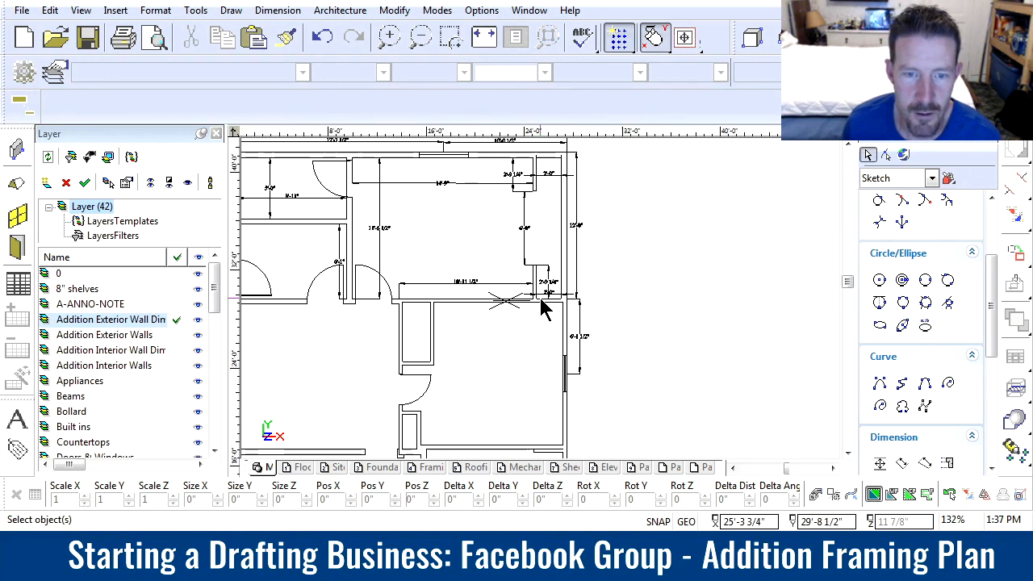
{"action": "scroll", "coordinate": [543, 303], "scroll_direction": "up", "scroll_amount": 2}
{"action": "scroll", "coordinate": [535, 300], "scroll_direction": "down", "scroll_amount": 2}
{"action": "scroll", "coordinate": [528, 306], "scroll_direction": "up", "scroll_amount": 2}
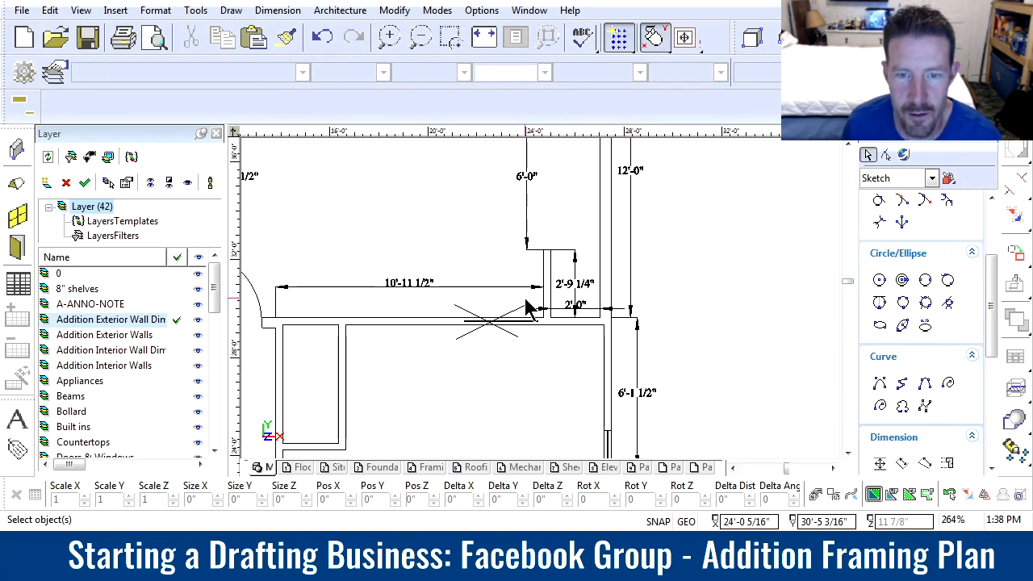
{"action": "scroll", "coordinate": [509, 310], "scroll_direction": "down", "scroll_amount": 2}
{"action": "scroll", "coordinate": [553, 294], "scroll_direction": "up", "scroll_amount": 2}
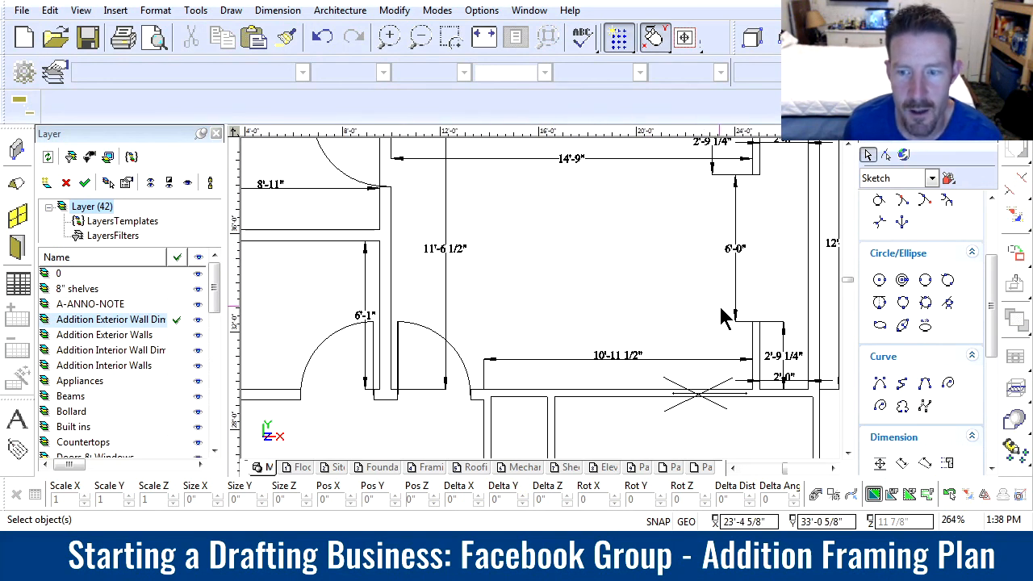
{"action": "scroll", "coordinate": [544, 306], "scroll_direction": "down", "scroll_amount": 2}
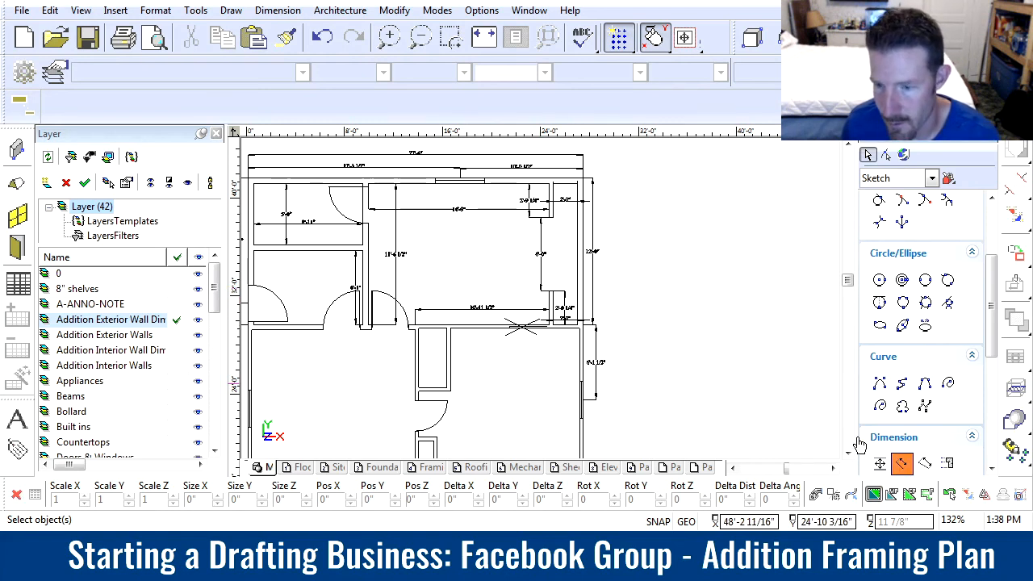
Step: Dimension the large room's full interior width from its left partition to the inner face of the right exterior wall
{"action": "left_click", "coordinate": [901, 462]}
{"action": "scroll", "coordinate": [365, 327], "scroll_direction": "up", "scroll_amount": 8}
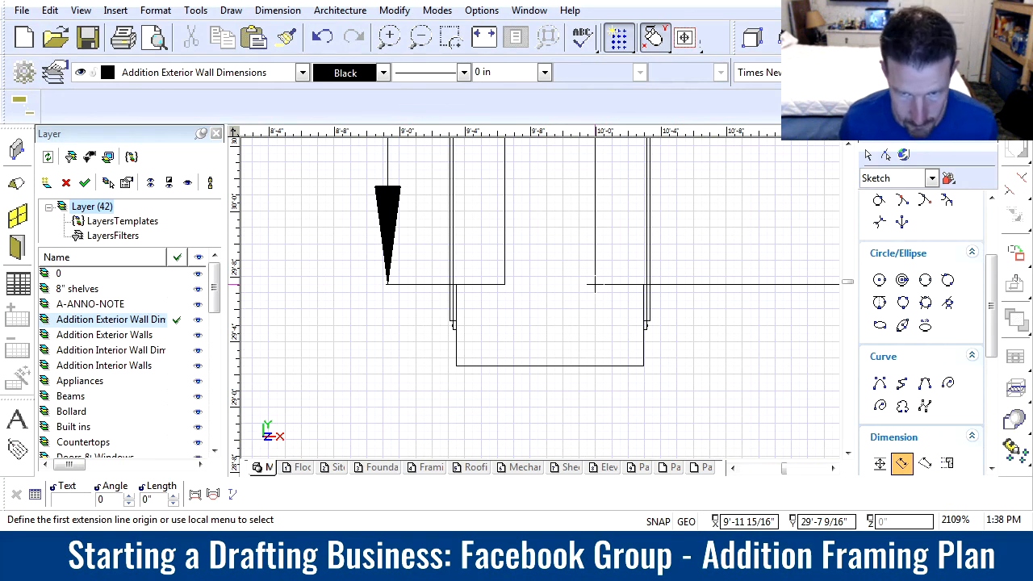
{"action": "left_click", "coordinate": [595, 284]}
{"action": "scroll", "coordinate": [750, 284], "scroll_direction": "down", "scroll_amount": 8}
{"action": "scroll", "coordinate": [758, 303], "scroll_direction": "up", "scroll_amount": 10}
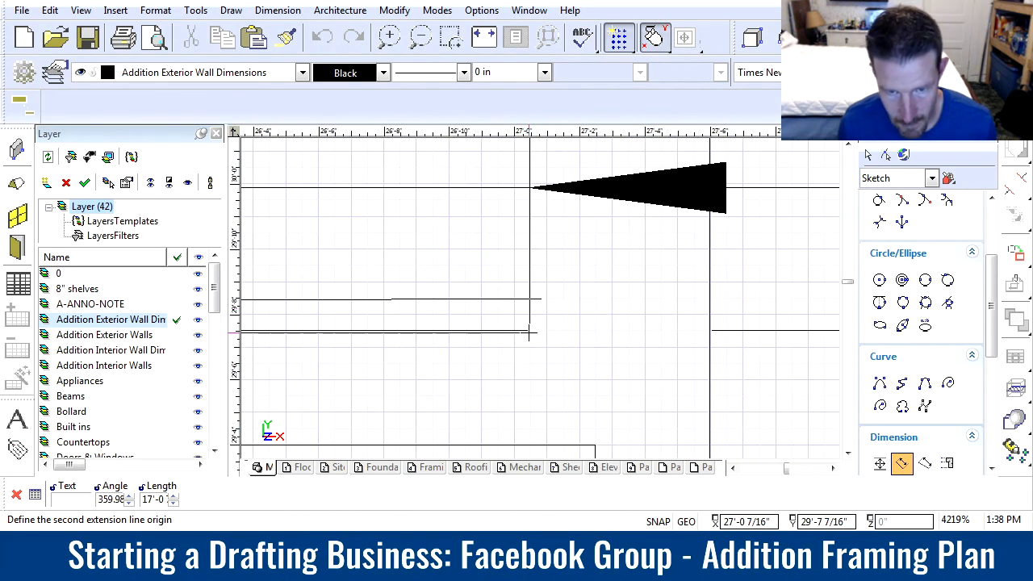
{"action": "left_click", "coordinate": [530, 329]}
{"action": "scroll", "coordinate": [507, 283], "scroll_direction": "down", "scroll_amount": 4}
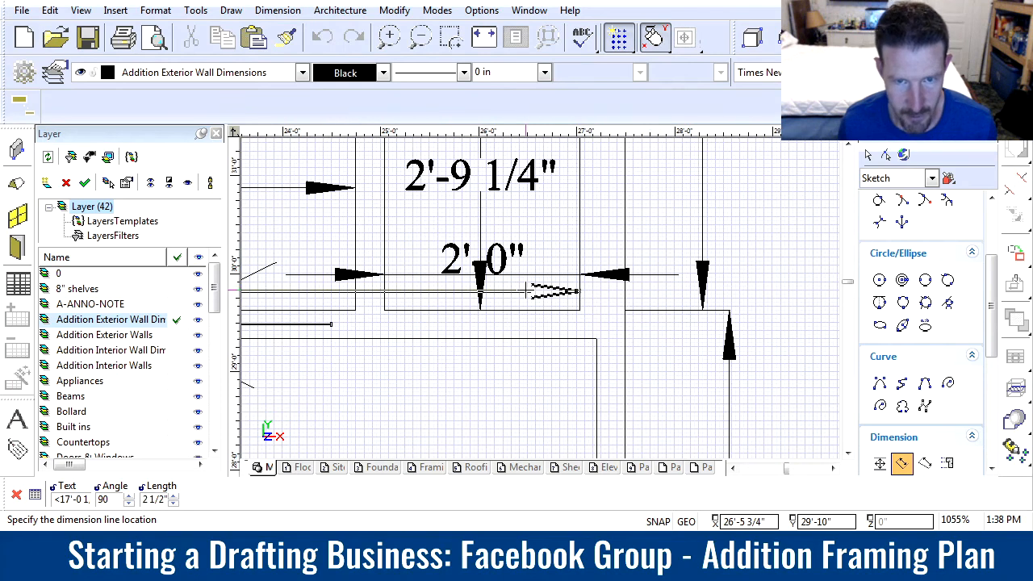
{"action": "left_click", "coordinate": [477, 219]}
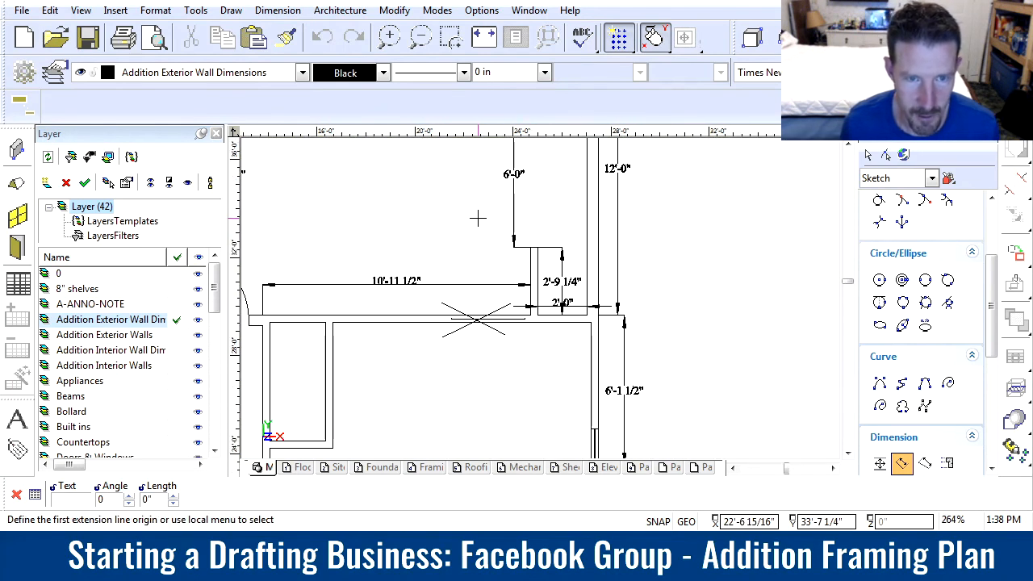
{"action": "middle_click_drag", "start_coordinate": [322, 236], "coordinate": [539, 299]}
{"action": "scroll", "coordinate": [419, 303], "scroll_direction": "down", "scroll_amount": 1}
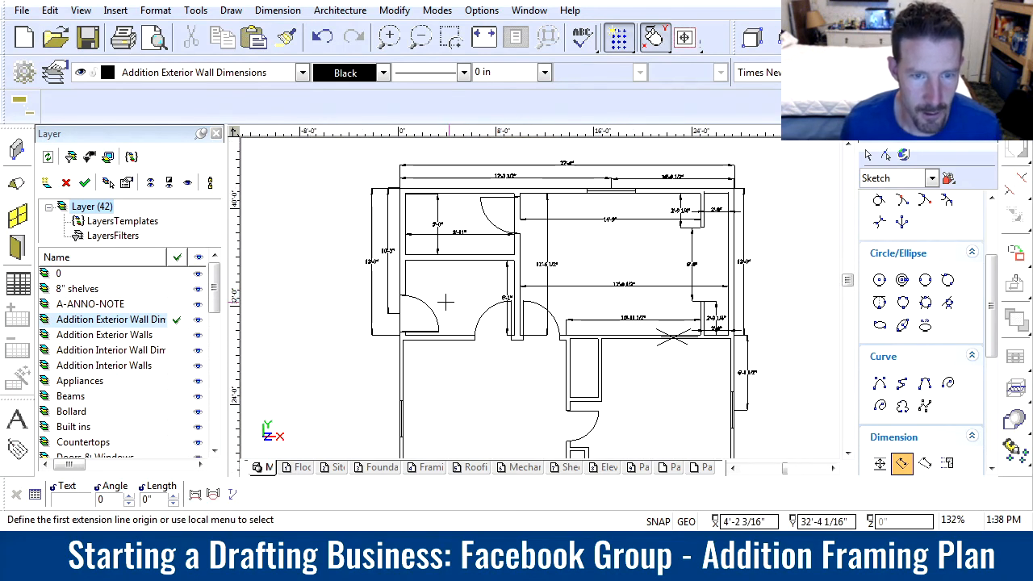
Step: Dimension the interior width of the addition's lower-left room, just below its upper wall
{"action": "scroll", "coordinate": [446, 303], "scroll_direction": "up", "scroll_amount": 1}
{"action": "left_click", "coordinate": [457, 216]}
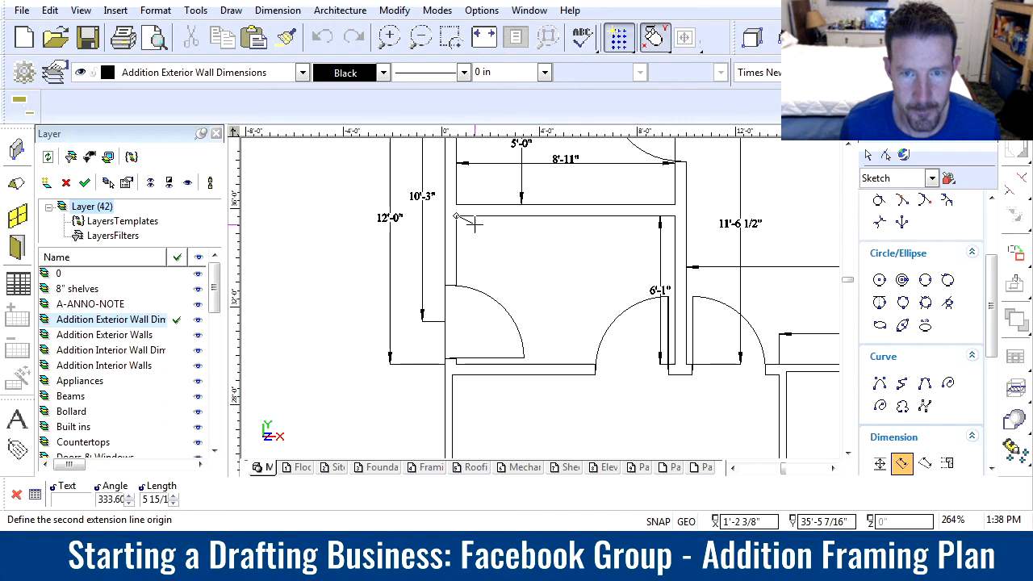
{"action": "left_click", "coordinate": [660, 217]}
{"action": "left_click", "coordinate": [658, 241]}
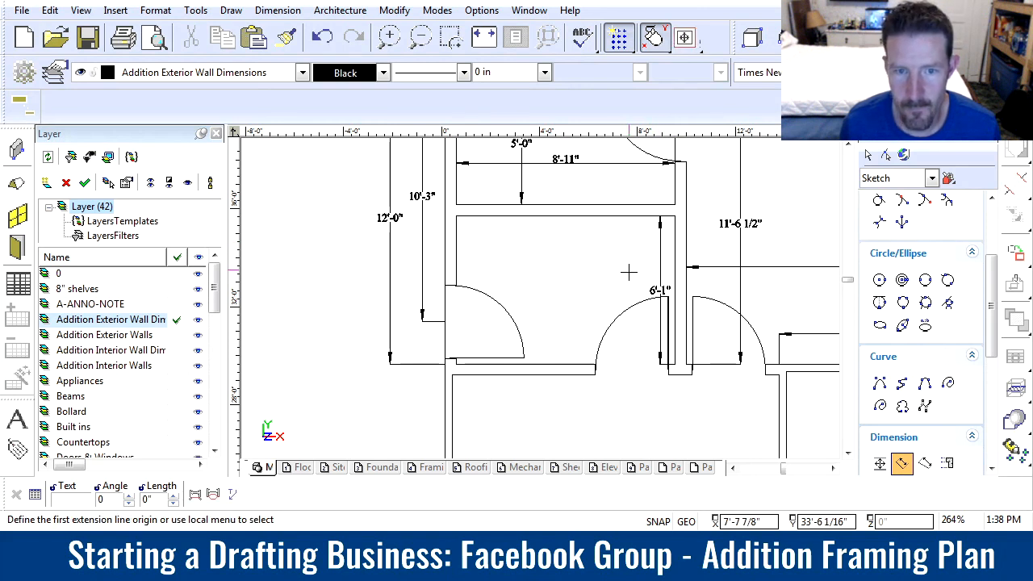
Step: Draw a 3'-0" line across the lower-left room's interior door opening and assign it to the Addition Interior Wall Dimensions layer
{"action": "middle_click_drag", "start_coordinate": [657, 339], "coordinate": [539, 299]}
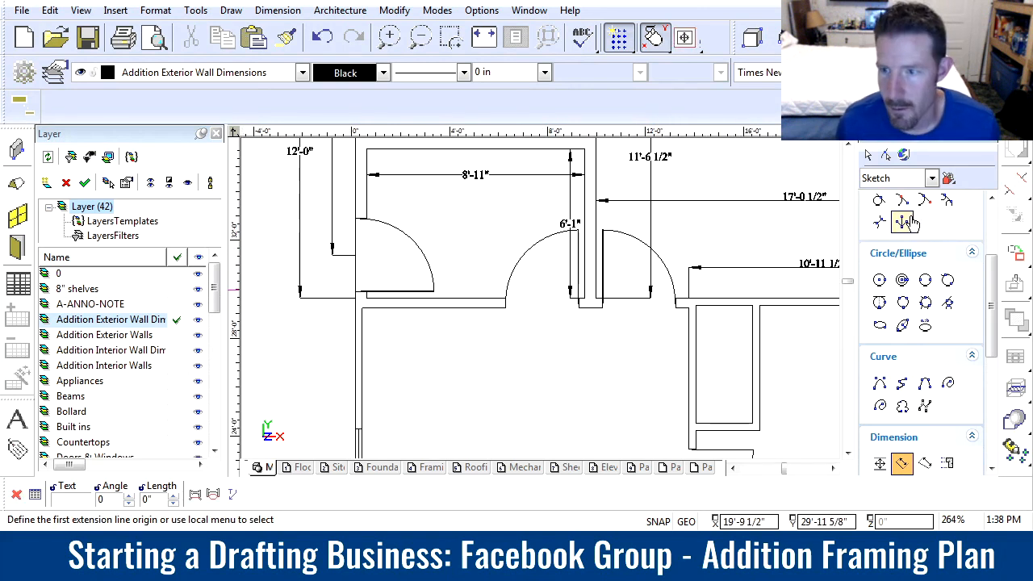
{"action": "scroll", "coordinate": [996, 328], "scroll_direction": "up", "scroll_amount": 4}
{"action": "left_click", "coordinate": [879, 287]}
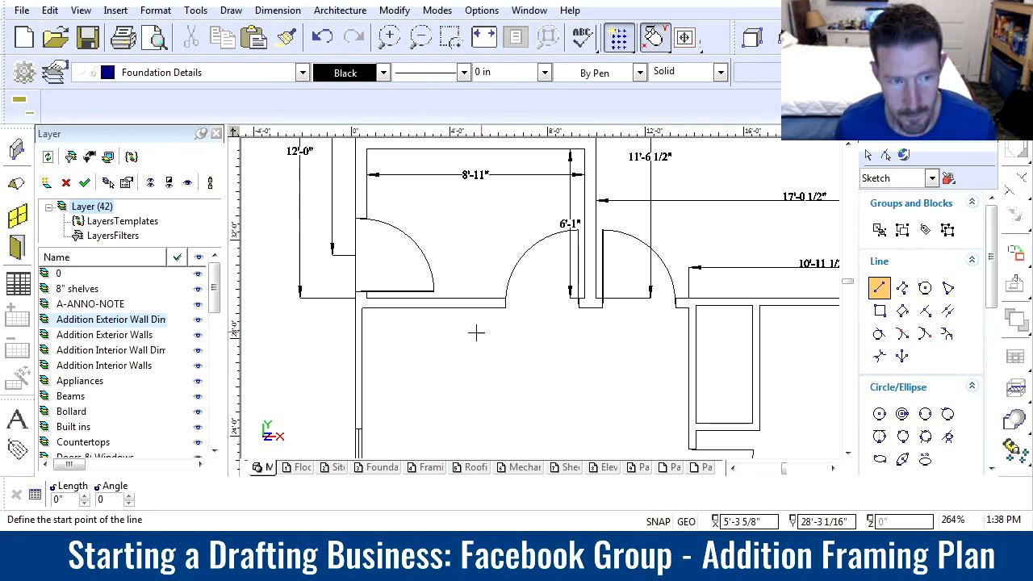
{"action": "left_click_drag", "start_coordinate": [216, 302], "coordinate": [211, 388]}
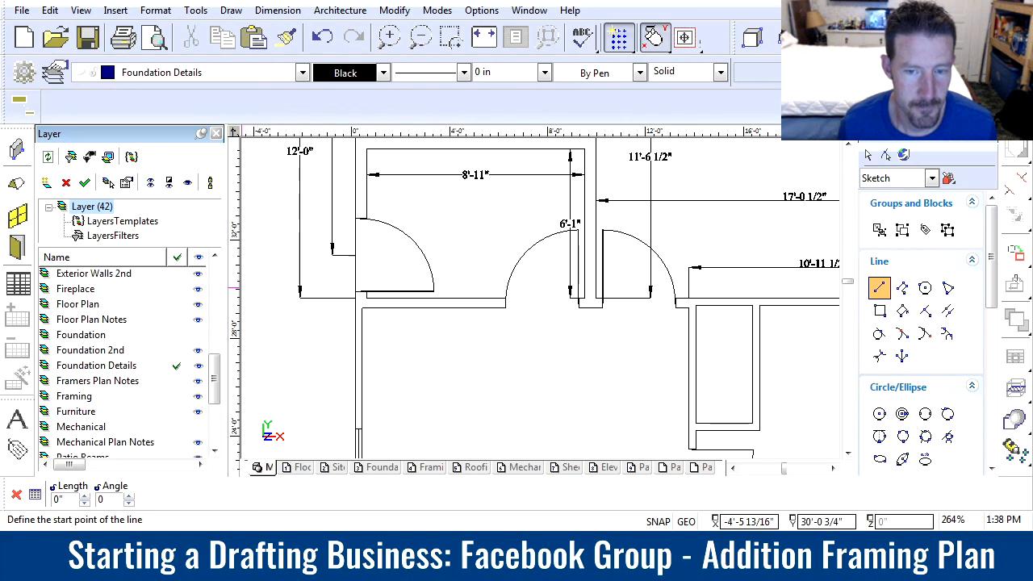
{"action": "key", "text": "Escape"}
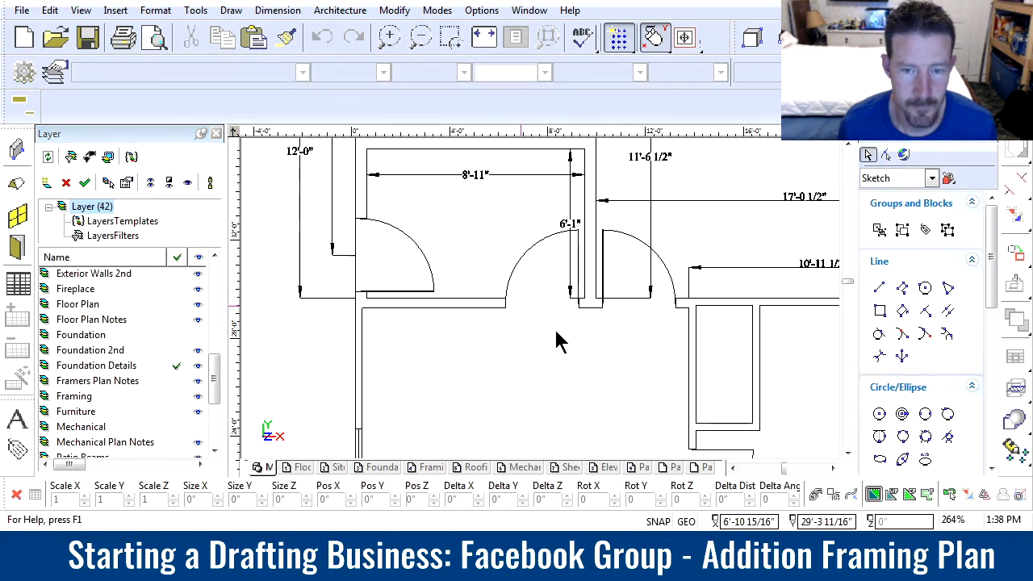
{"action": "left_click_drag", "start_coordinate": [223, 389], "coordinate": [215, 285]}
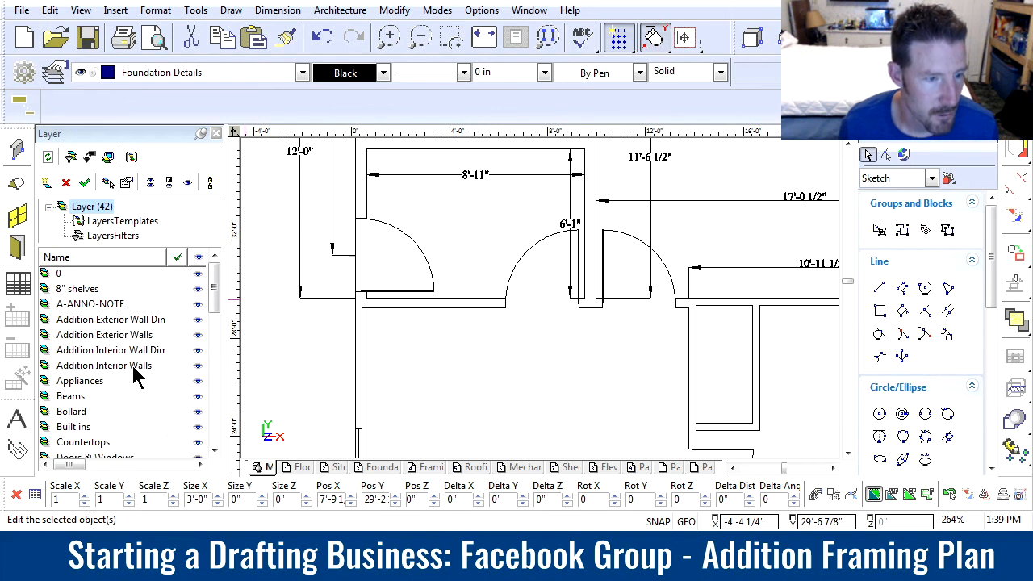
{"action": "left_click", "coordinate": [182, 352]}
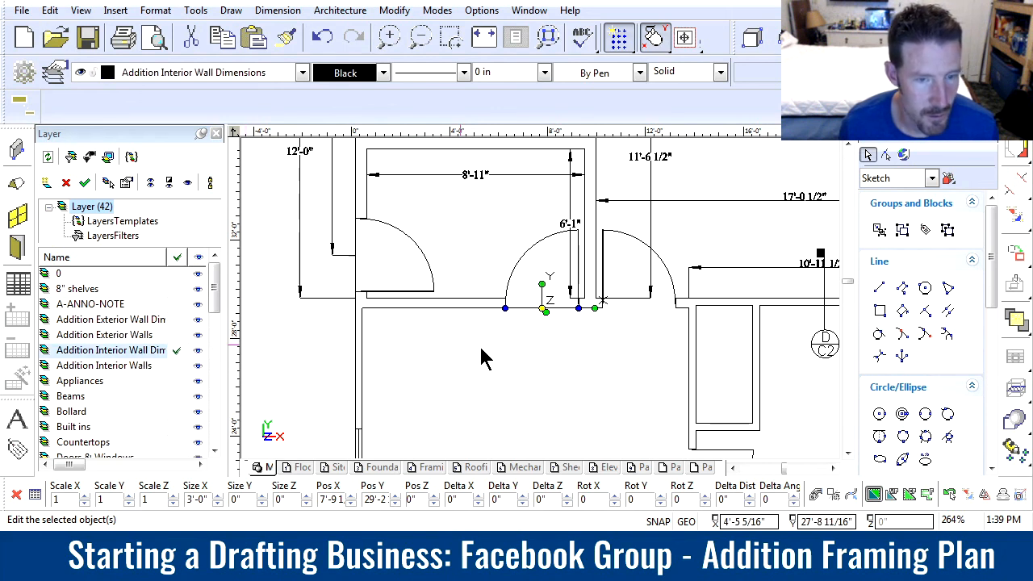
Step: Draw a 3'-0" line across the large room's door opening on the Addition Interior Wall Dimensions layer
{"action": "left_click", "coordinate": [878, 287]}
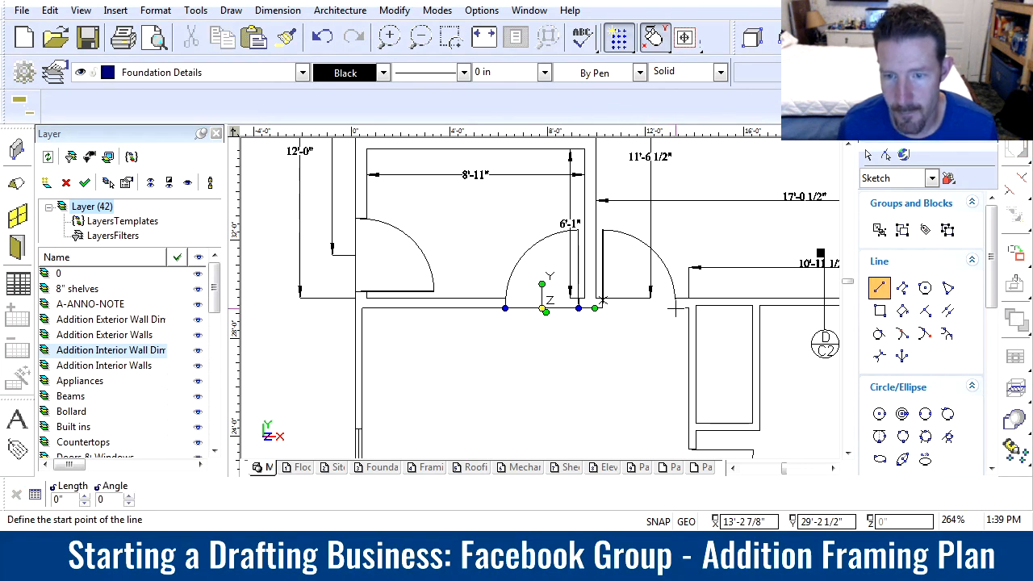
{"action": "left_click", "coordinate": [675, 308]}
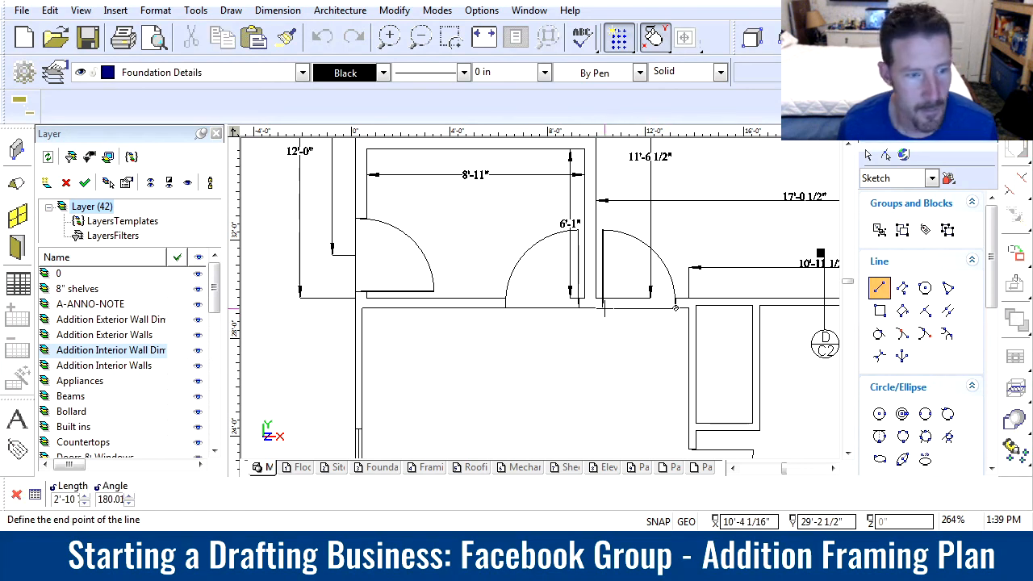
{"action": "left_click", "coordinate": [182, 350]}
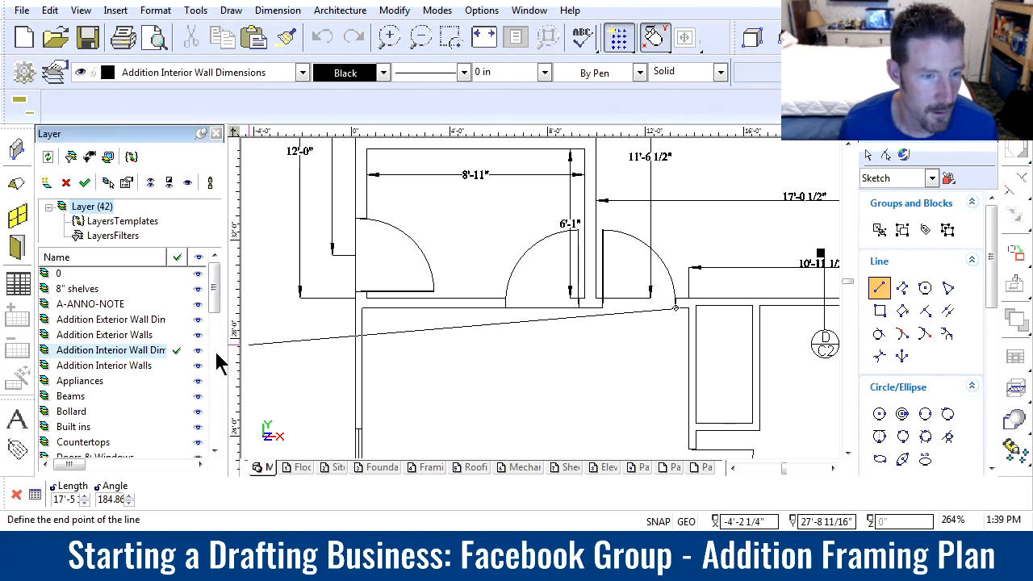
{"action": "left_click", "coordinate": [603, 308]}
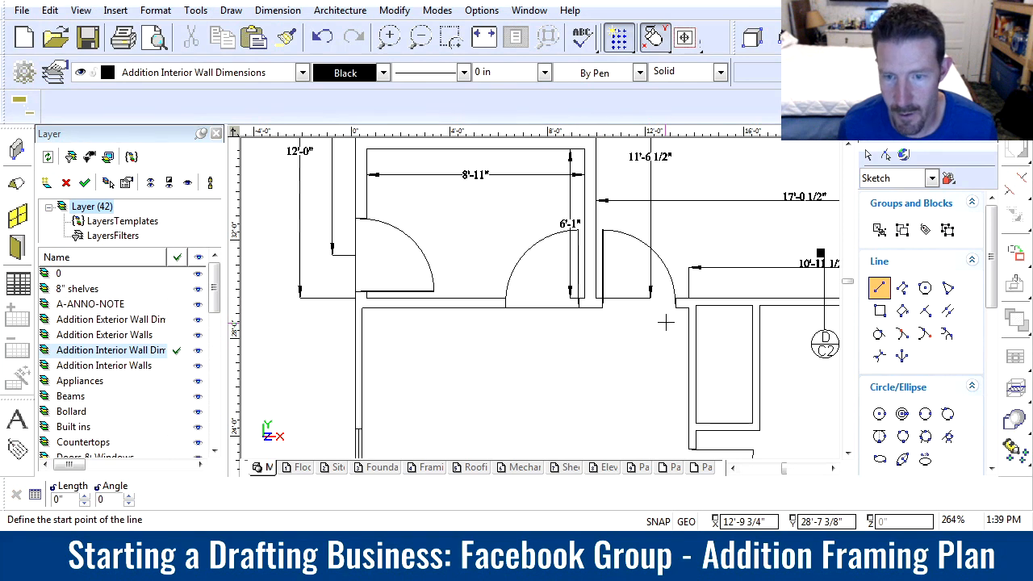
{"action": "key", "text": "Escape"}
{"action": "left_click", "coordinate": [620, 314]}
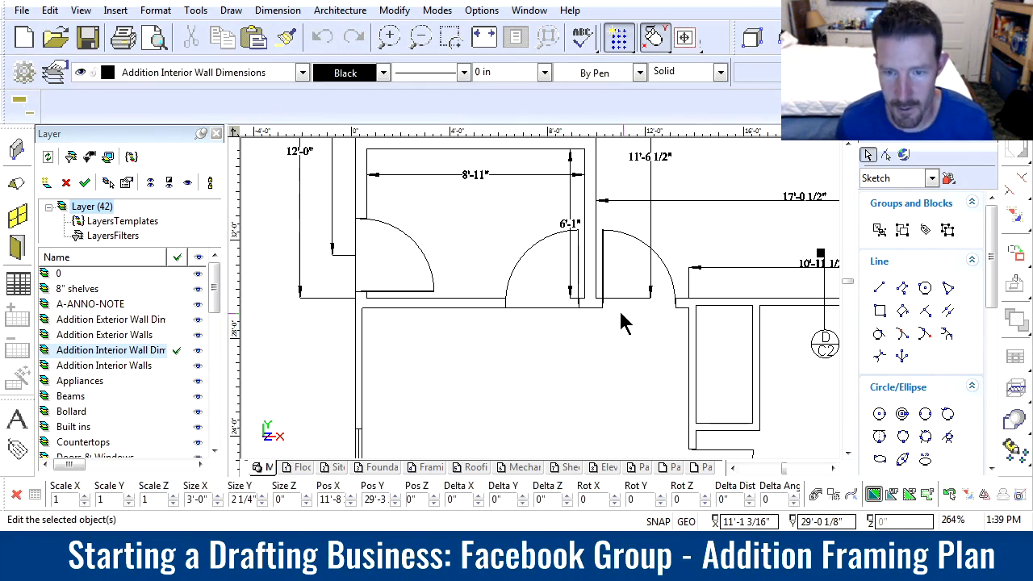
{"action": "left_click", "coordinate": [878, 287]}
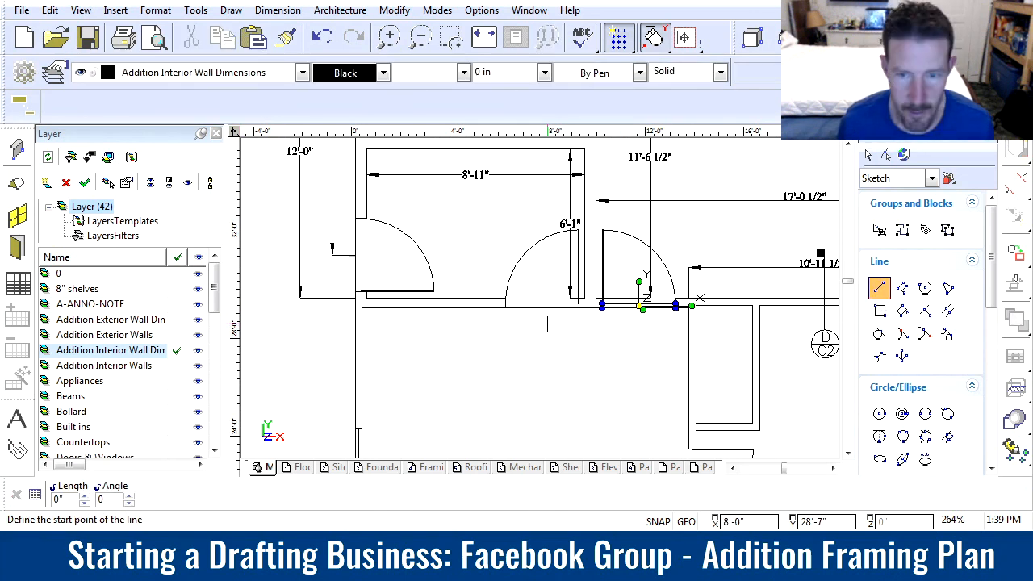
Step: Draw a line across the large room's door opening along the lower wall face, from the right jamb to the left jamb
{"action": "left_click", "coordinate": [675, 308]}
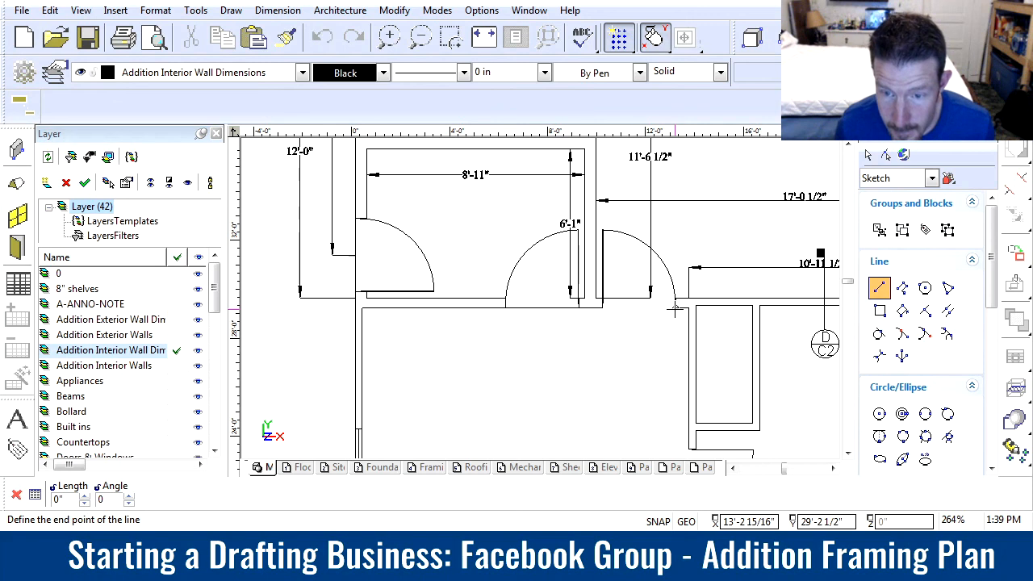
{"action": "left_click", "coordinate": [602, 307]}
{"action": "scroll", "coordinate": [560, 284], "scroll_direction": "down", "scroll_amount": 2}
{"action": "scroll", "coordinate": [557, 291], "scroll_direction": "up", "scroll_amount": 2}
{"action": "scroll", "coordinate": [565, 281], "scroll_direction": "down", "scroll_amount": 1}
{"action": "key", "text": "space"}
Step: Reassign the large room's full-width dimension and the lower-left room's width dimension to the Addition Interior Wall Dimensions layer
{"action": "left_click", "coordinate": [599, 264]}
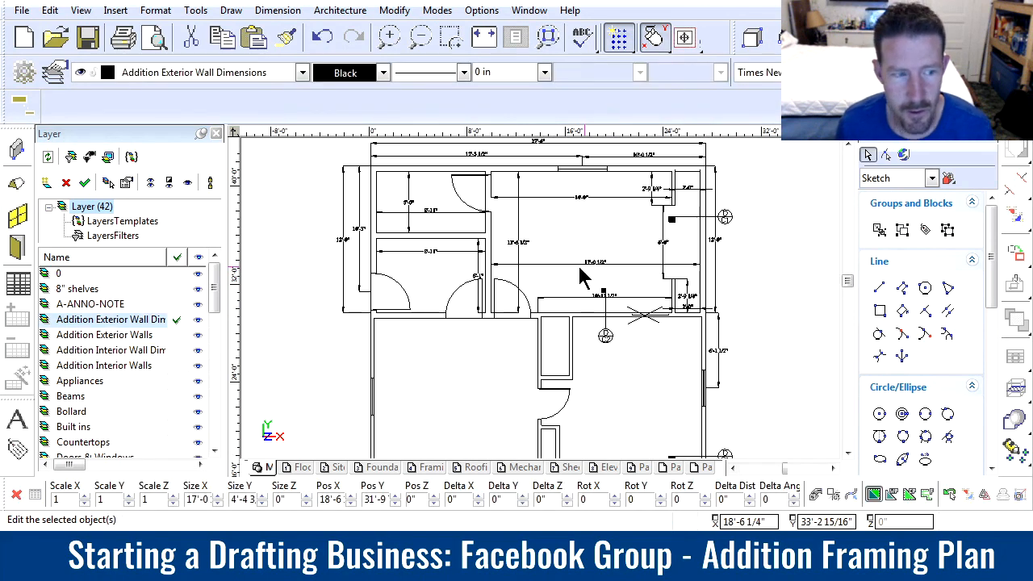
{"action": "left_click", "coordinate": [173, 350]}
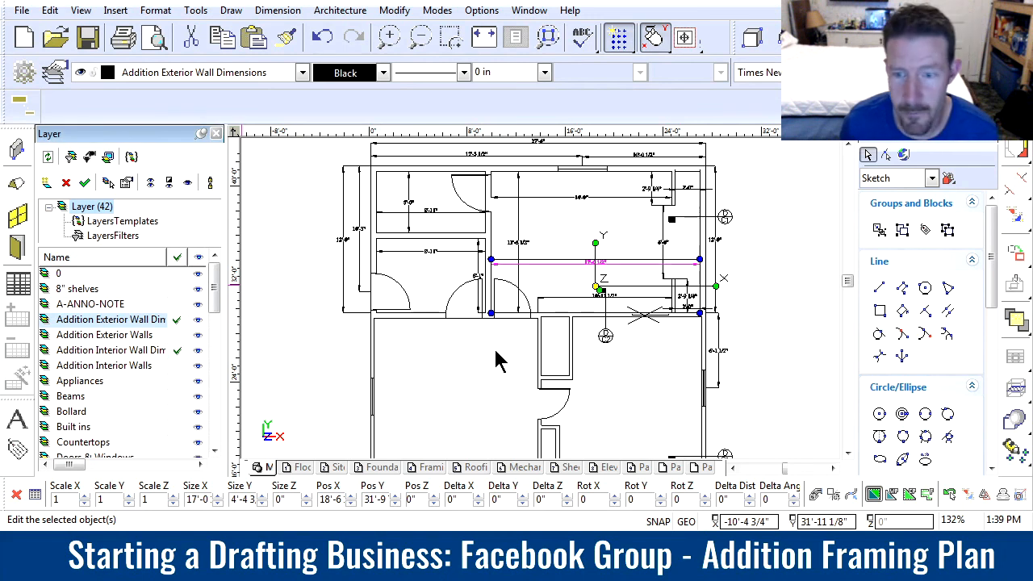
{"action": "left_click", "coordinate": [436, 253]}
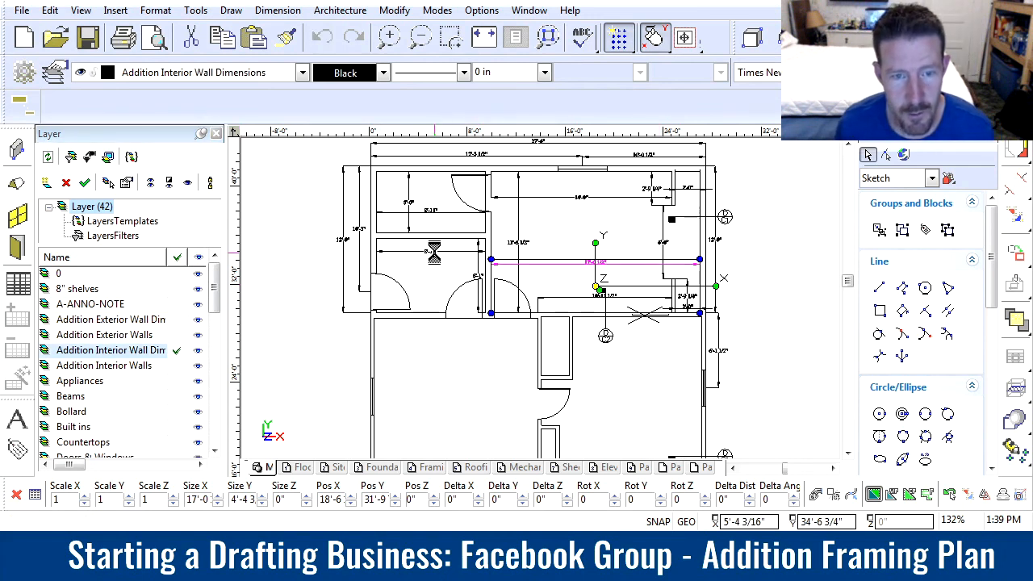
{"action": "left_click", "coordinate": [177, 351]}
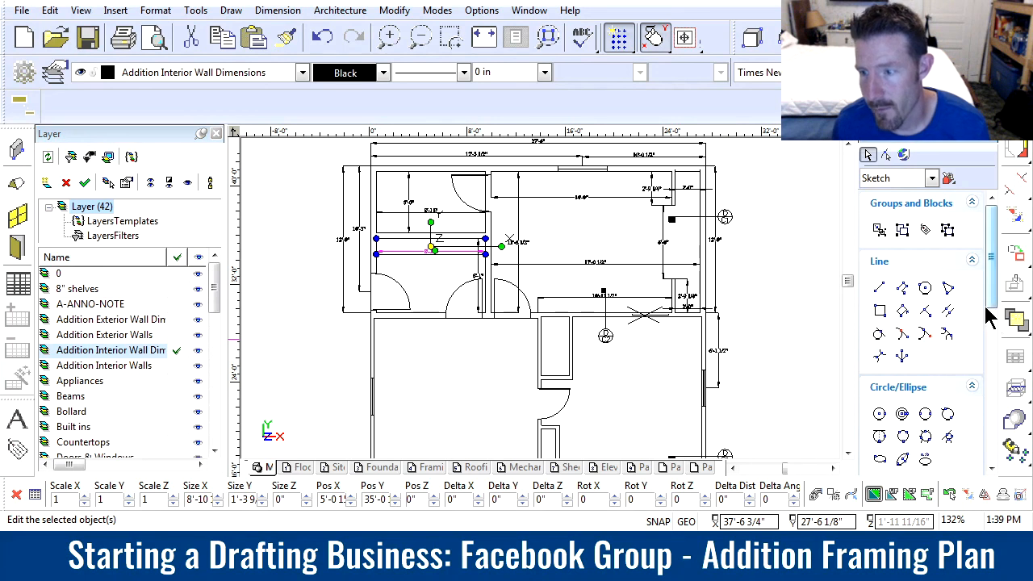
Step: On the Addition Interior Wall Dimensions layer, dimension from the left exterior wall's inner face to the lower-left room door opening's left edge
{"action": "scroll", "coordinate": [994, 323], "scroll_direction": "down", "scroll_amount": 3}
{"action": "left_click", "coordinate": [902, 403]}
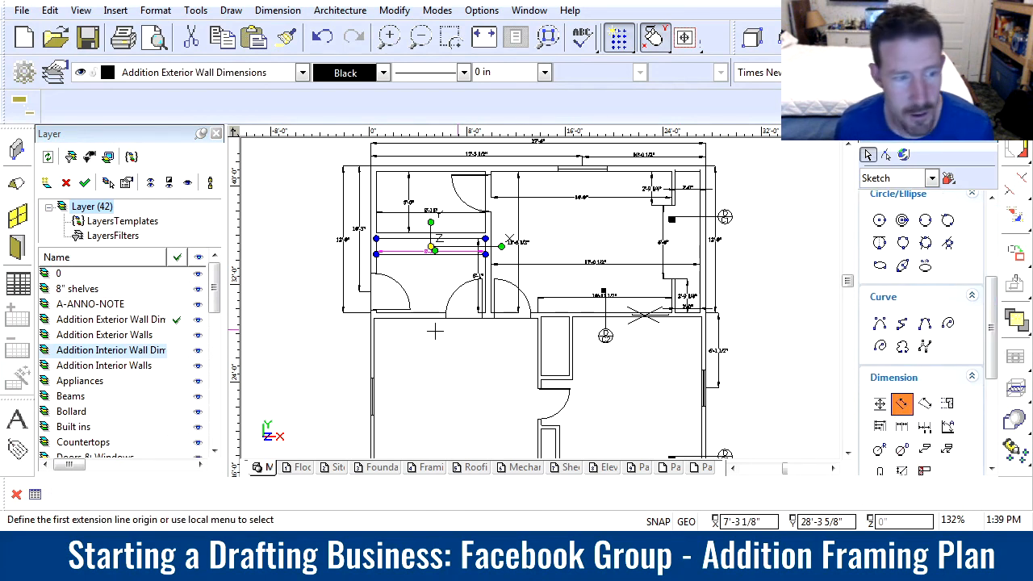
{"action": "left_click", "coordinate": [177, 350]}
{"action": "scroll", "coordinate": [450, 321], "scroll_direction": "up", "scroll_amount": 2}
{"action": "scroll", "coordinate": [540, 298], "scroll_direction": "down", "scroll_amount": 1}
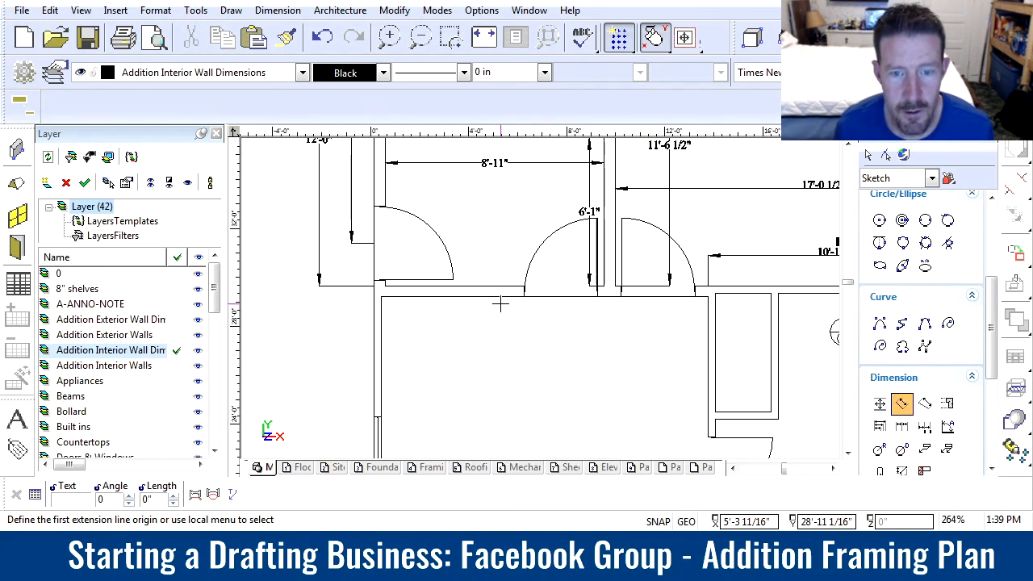
{"action": "left_click", "coordinate": [380, 296]}
{"action": "left_click", "coordinate": [525, 295]}
{"action": "left_click", "coordinate": [521, 307]}
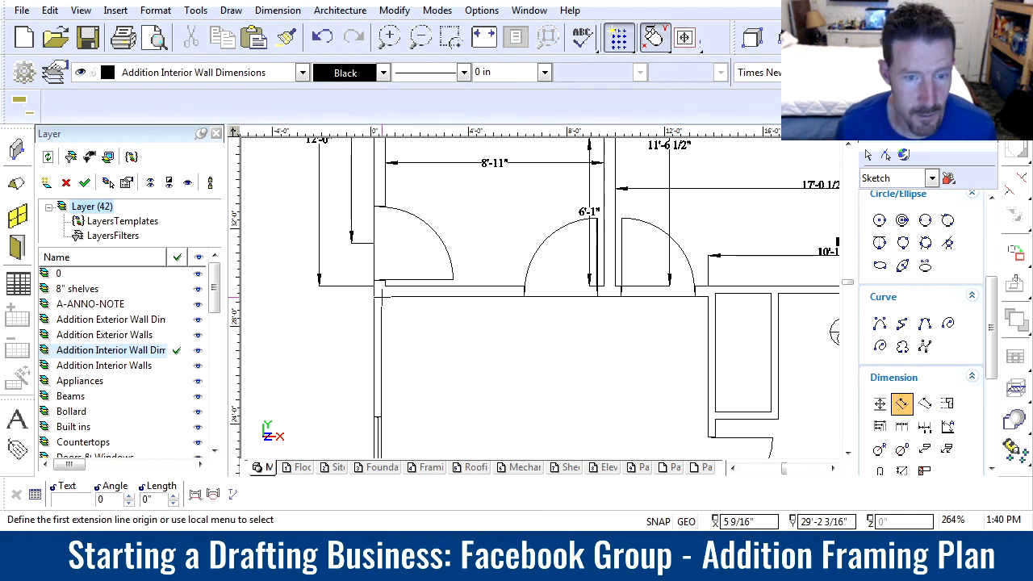
Step: Dimension from the left exterior wall's inner face to the center and to the right edge of the lower-left room's door opening, stacked below
{"action": "left_click", "coordinate": [379, 296]}
{"action": "left_click", "coordinate": [555, 297]}
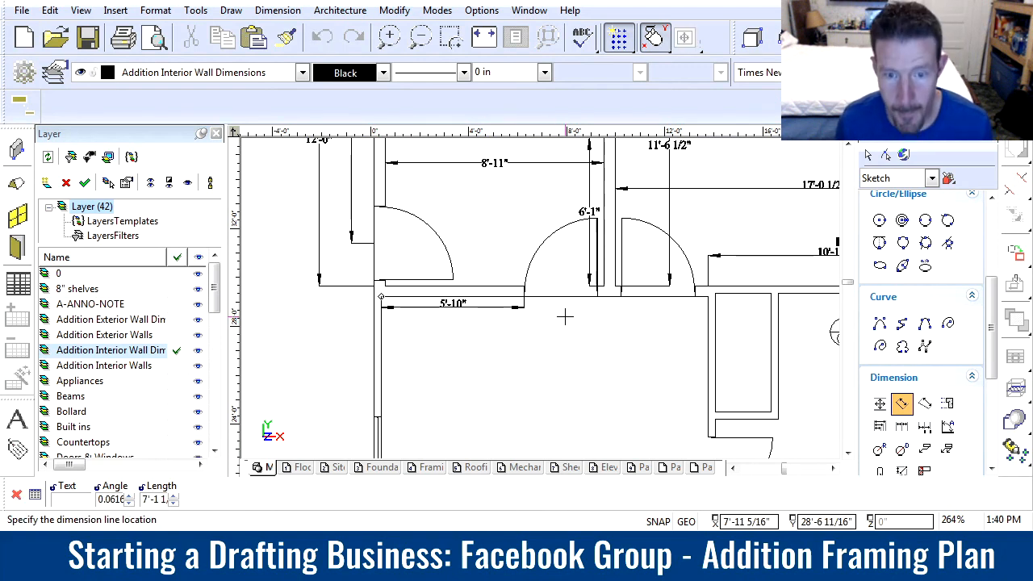
{"action": "left_click", "coordinate": [556, 306]}
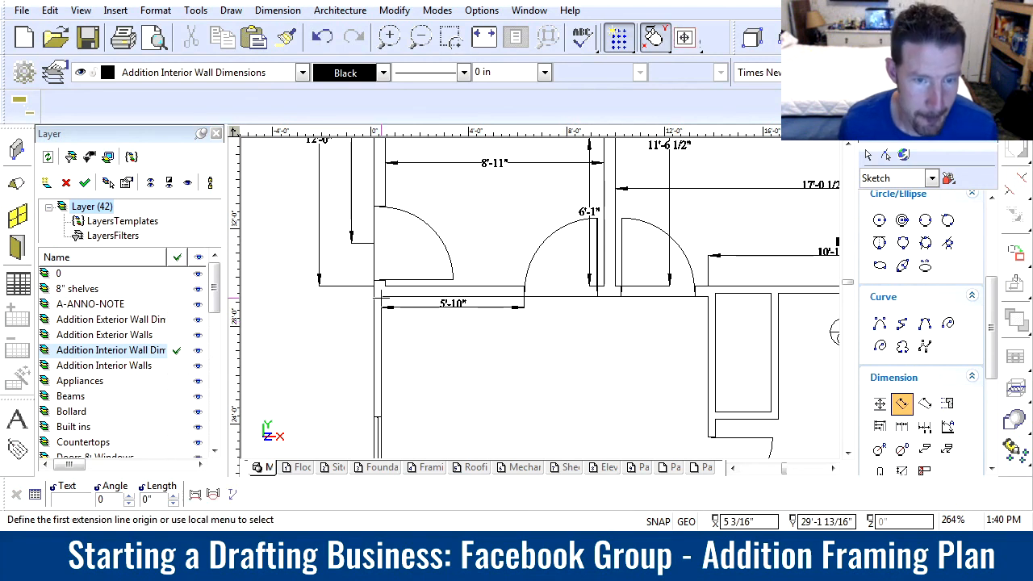
{"action": "left_click", "coordinate": [381, 297]}
{"action": "left_click", "coordinate": [561, 297]}
{"action": "left_click", "coordinate": [565, 322]}
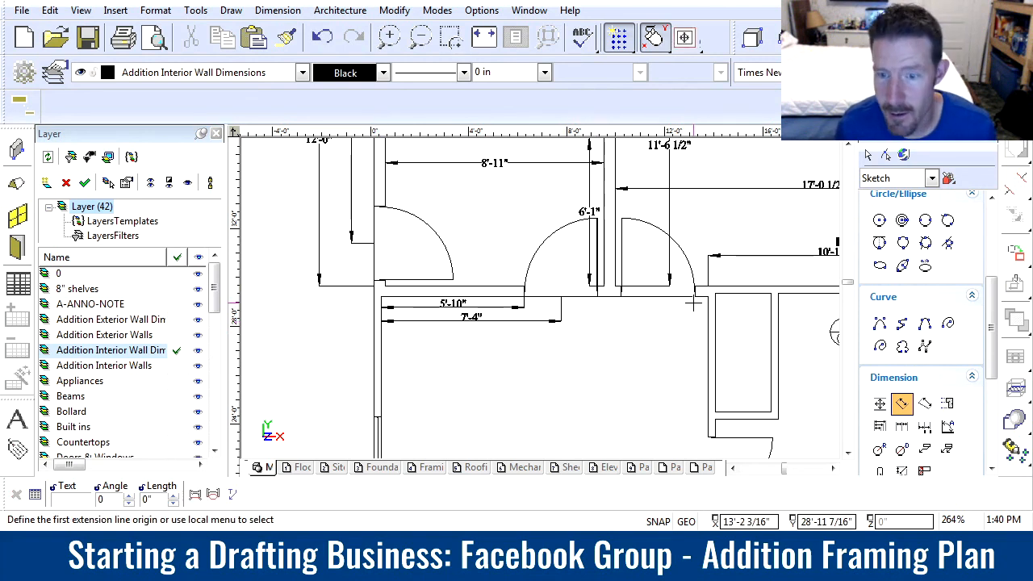
Step: Dimension from the left exterior wall's inner face to the left edge and to the center of the large room's door opening
{"action": "left_click", "coordinate": [381, 297]}
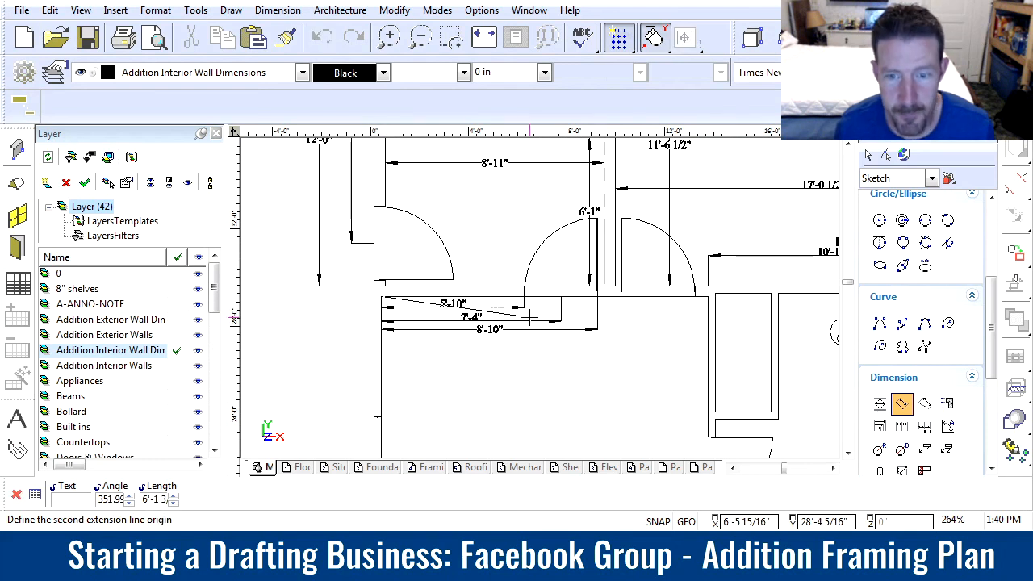
{"action": "left_click", "coordinate": [597, 297]}
{"action": "left_click", "coordinate": [562, 343]}
{"action": "left_click", "coordinate": [381, 297]}
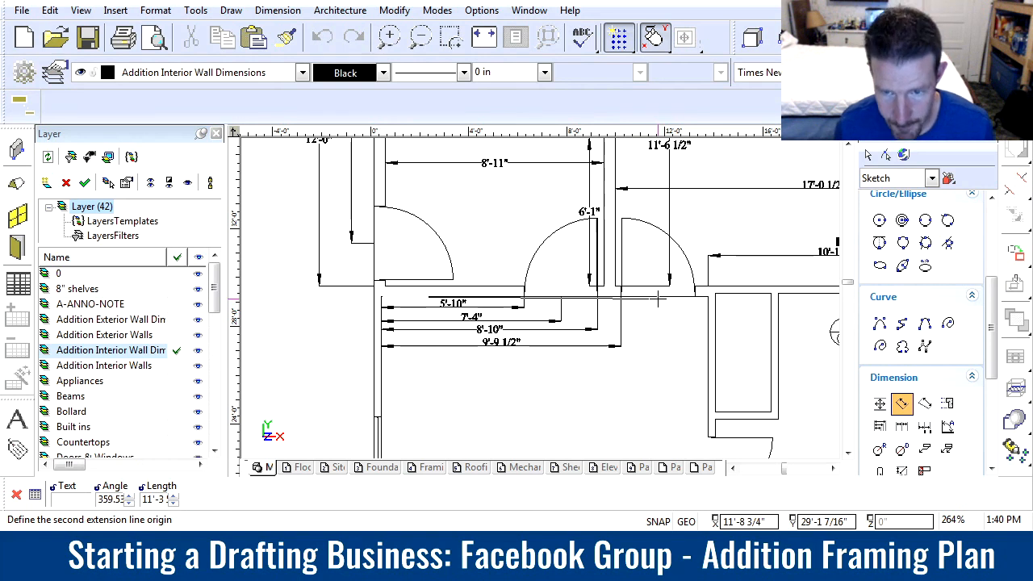
{"action": "left_click", "coordinate": [668, 296]}
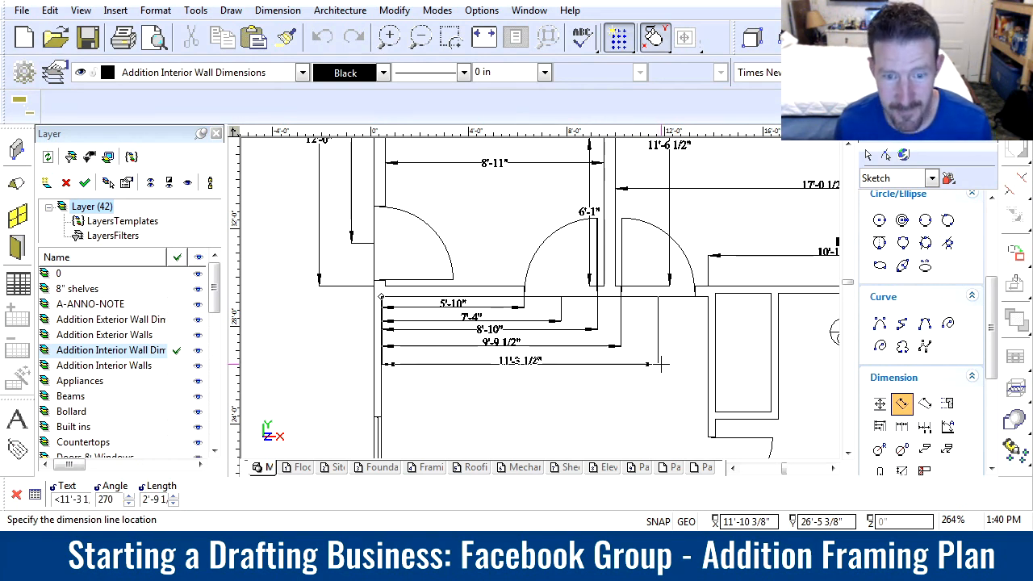
{"action": "key", "text": "Escape"}
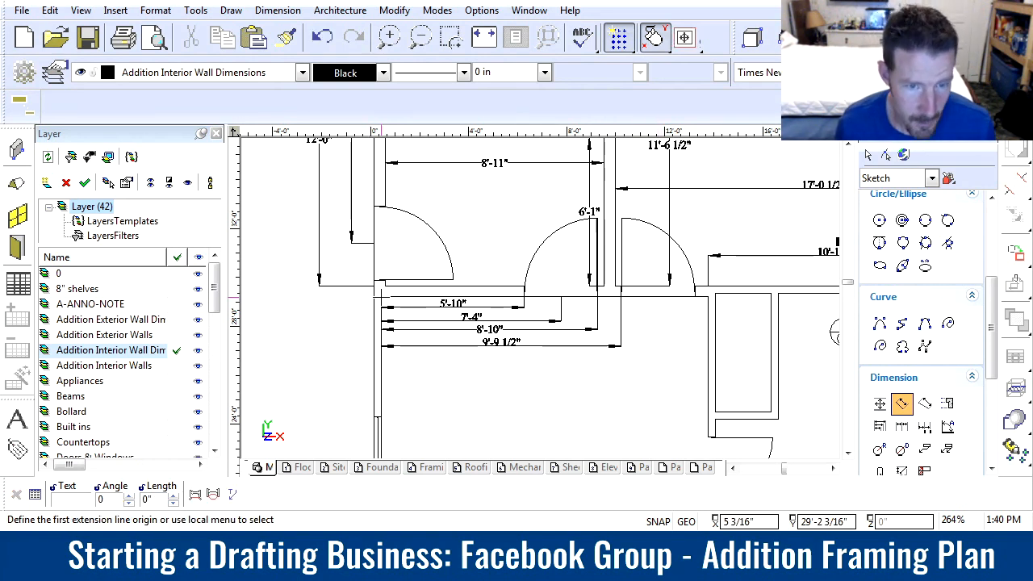
Step: Dimension from the left exterior wall's inner face to the right edge of the large room's door opening
{"action": "left_click", "coordinate": [380, 297]}
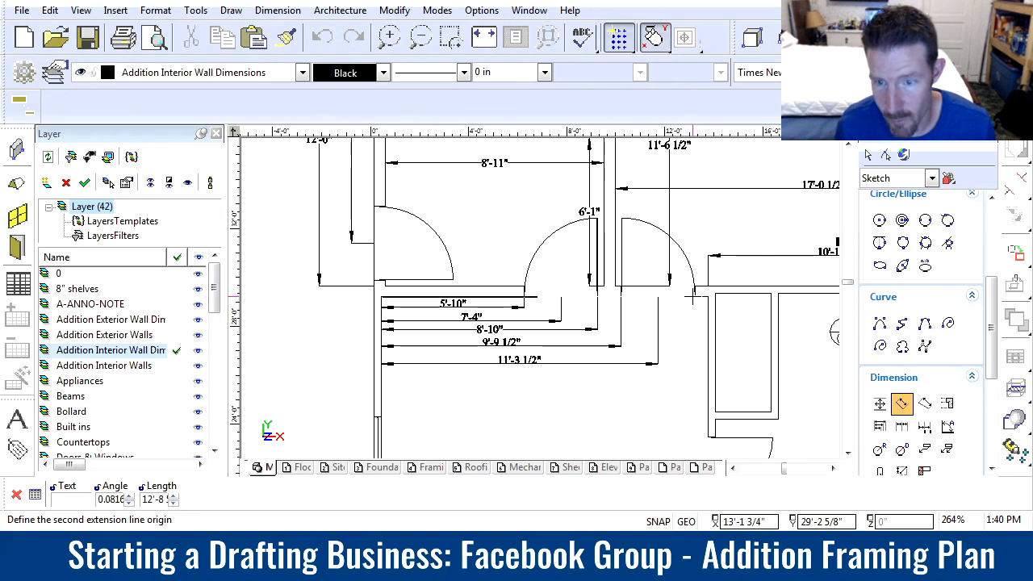
{"action": "left_click", "coordinate": [694, 297]}
{"action": "key", "text": "Escape"}
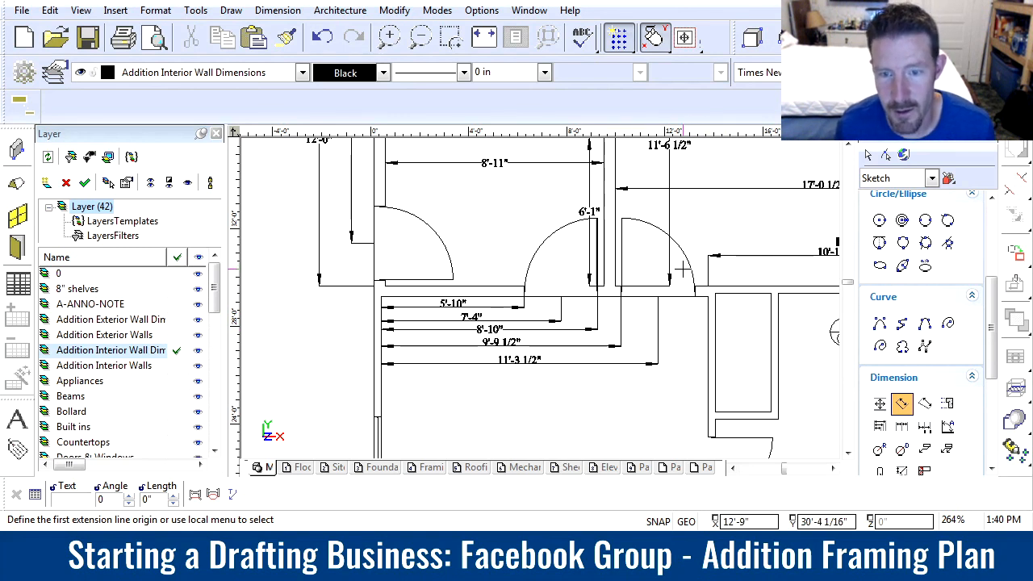
{"action": "scroll", "coordinate": [552, 248], "scroll_direction": "down", "scroll_amount": 3}
{"action": "scroll", "coordinate": [525, 302], "scroll_direction": "up", "scroll_amount": 3}
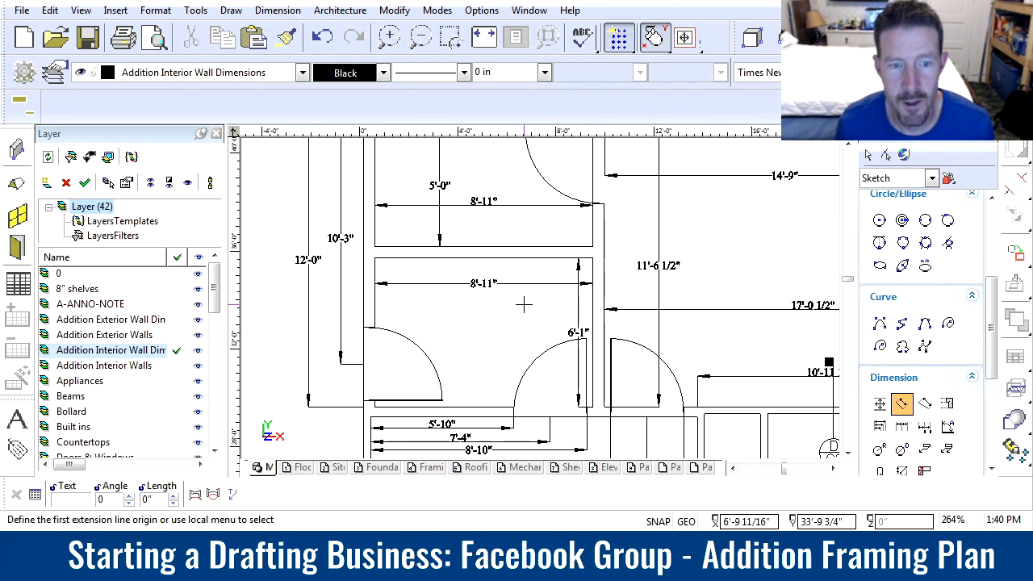
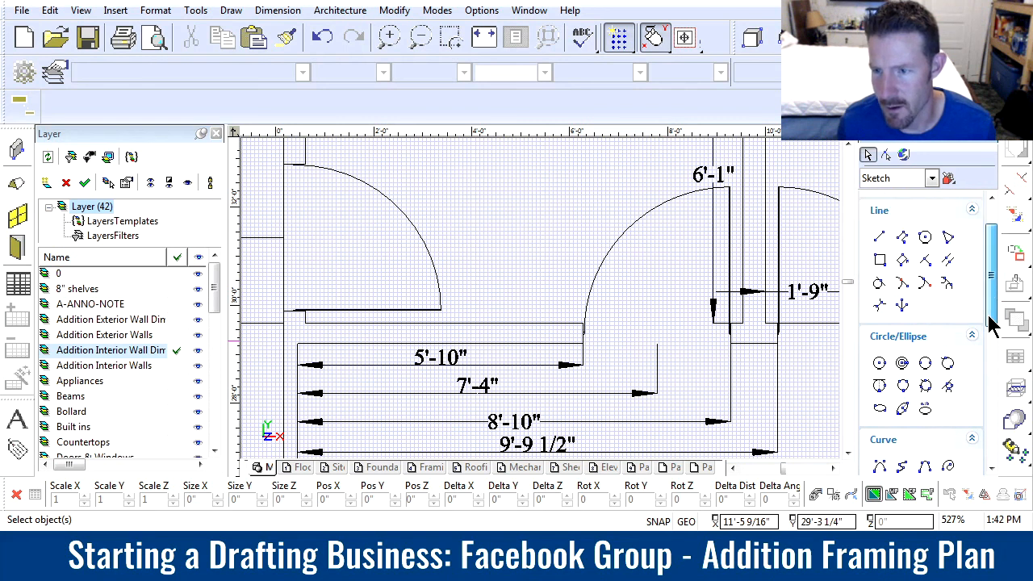
Step: Draw a line across the lower-left room's door opening along the room-side wall face, and dimension from the left wall to its midpoint
{"action": "left_click", "coordinate": [878, 270]}
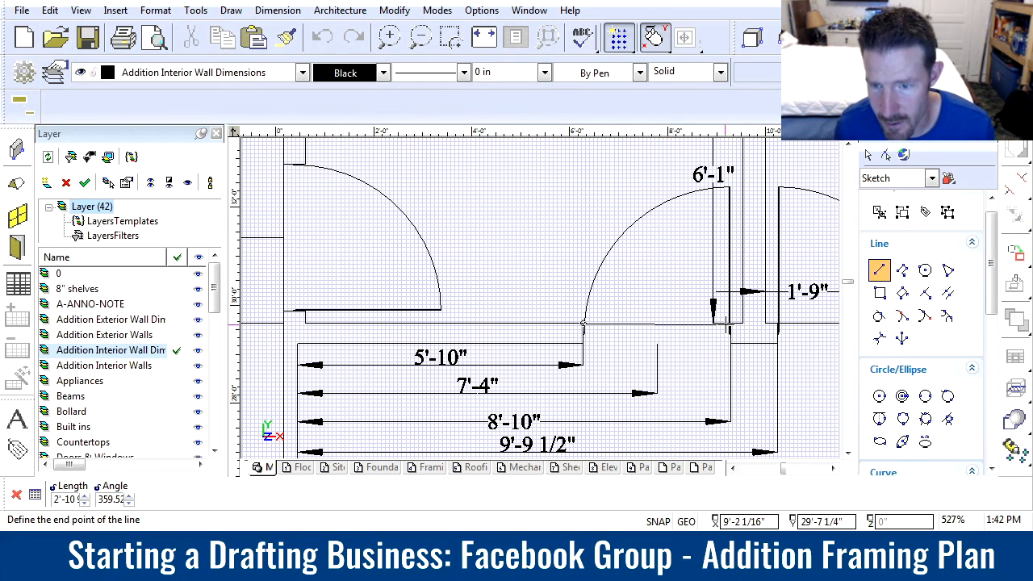
{"action": "key", "text": "Escape"}
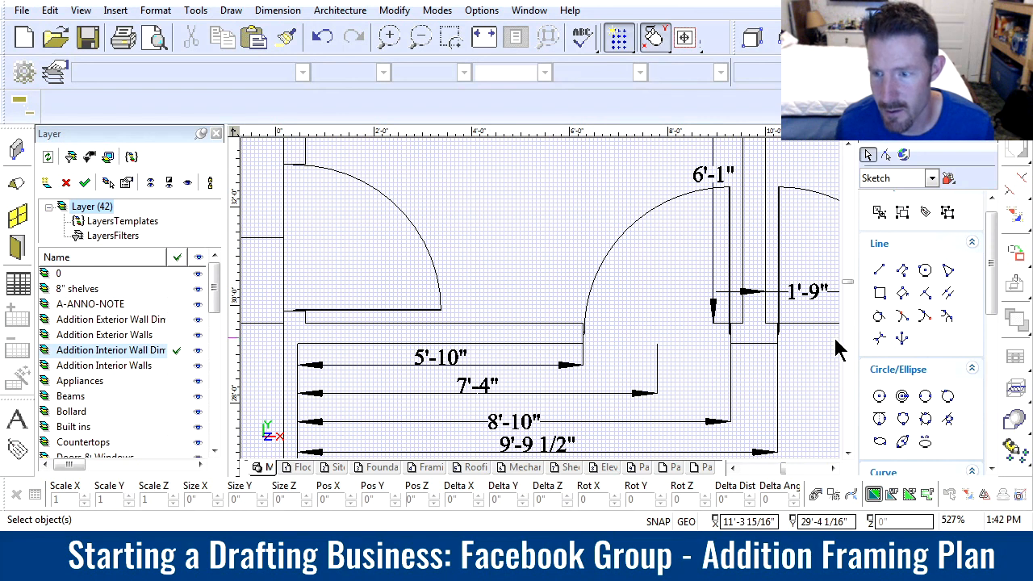
{"action": "scroll", "coordinate": [1000, 331], "scroll_direction": "down", "scroll_amount": 6}
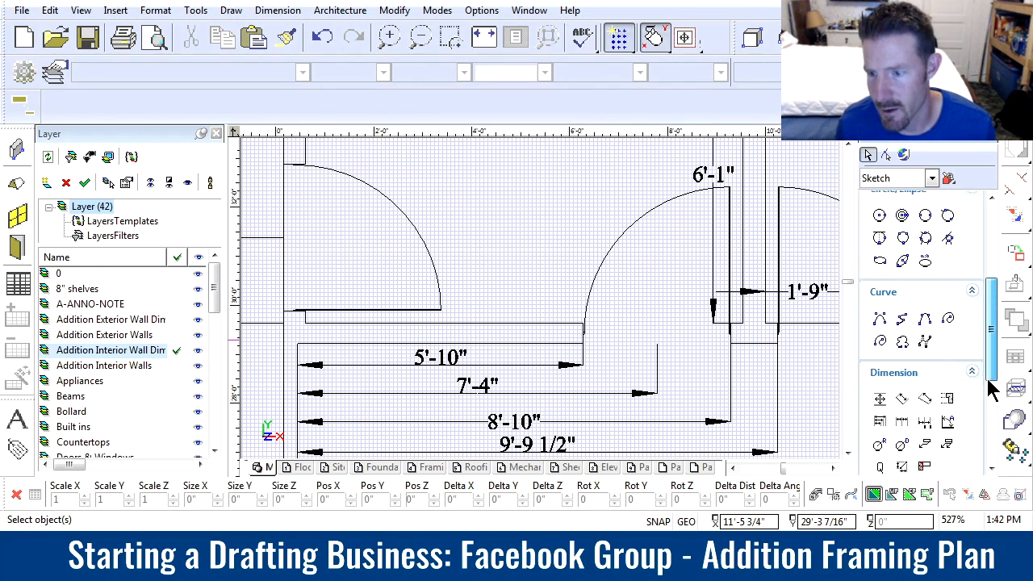
{"action": "left_click", "coordinate": [899, 348]}
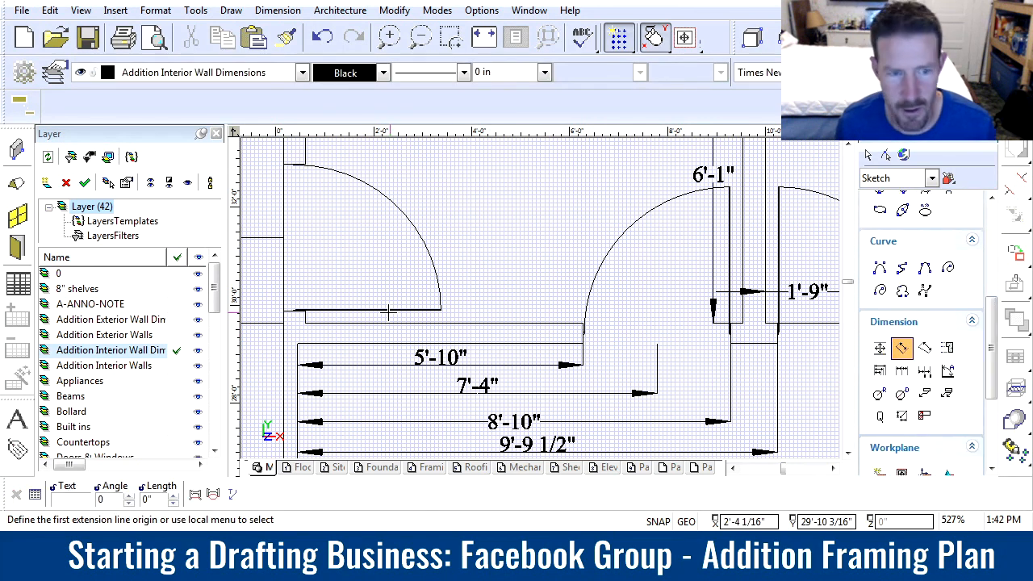
{"action": "left_click", "coordinate": [305, 324]}
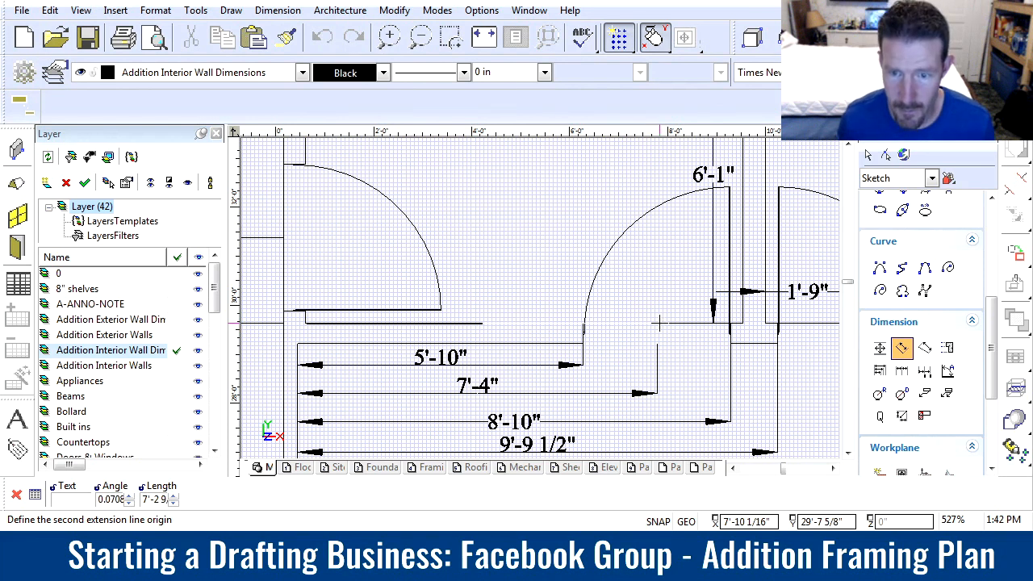
{"action": "left_click", "coordinate": [660, 322]}
{"action": "left_click", "coordinate": [658, 292]}
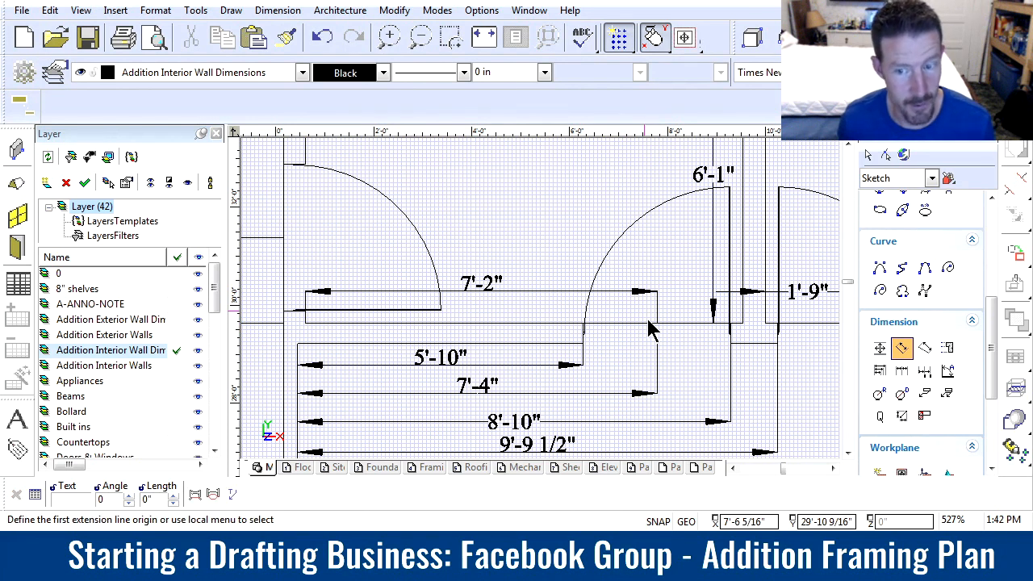
{"action": "key", "text": "Escape"}
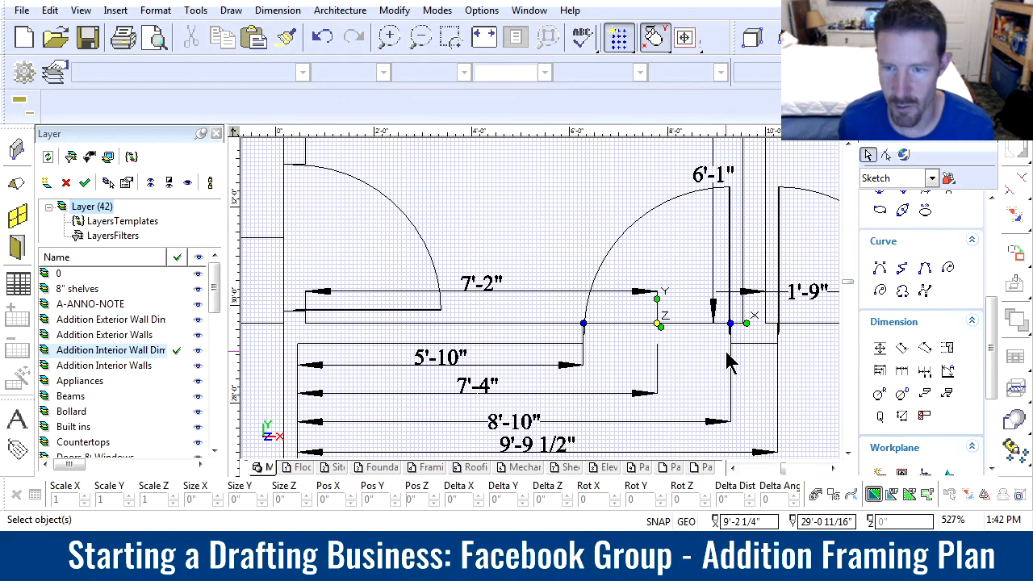
Step: Identify the layer of the D/C1 detail marker and its post, and hide that Foundation Details layer
{"action": "middle_click_drag", "start_coordinate": [757, 301], "coordinate": [563, 275]}
{"action": "scroll", "coordinate": [543, 297], "scroll_direction": "down", "scroll_amount": 5}
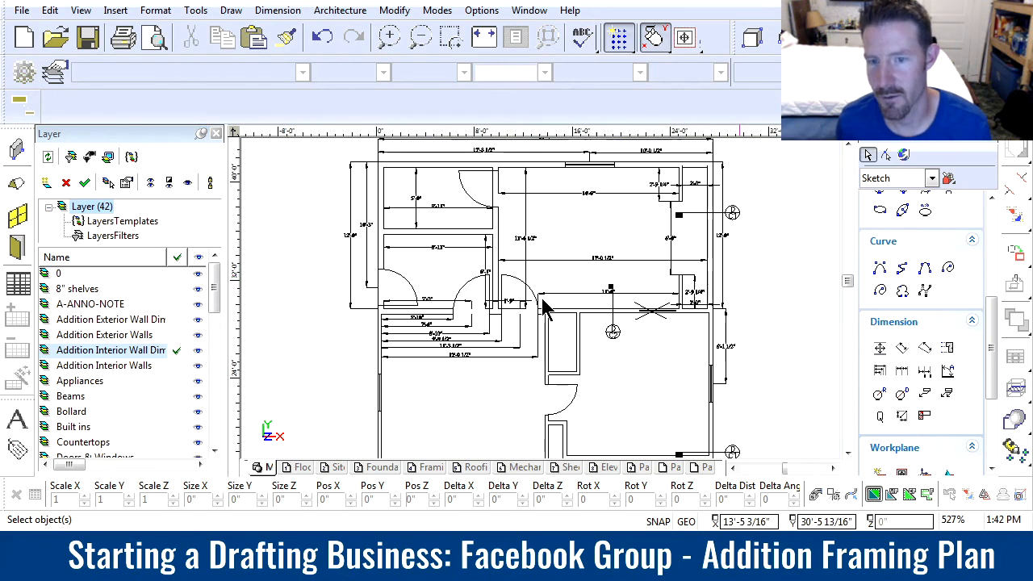
{"action": "scroll", "coordinate": [508, 308], "scroll_direction": "up", "scroll_amount": 3}
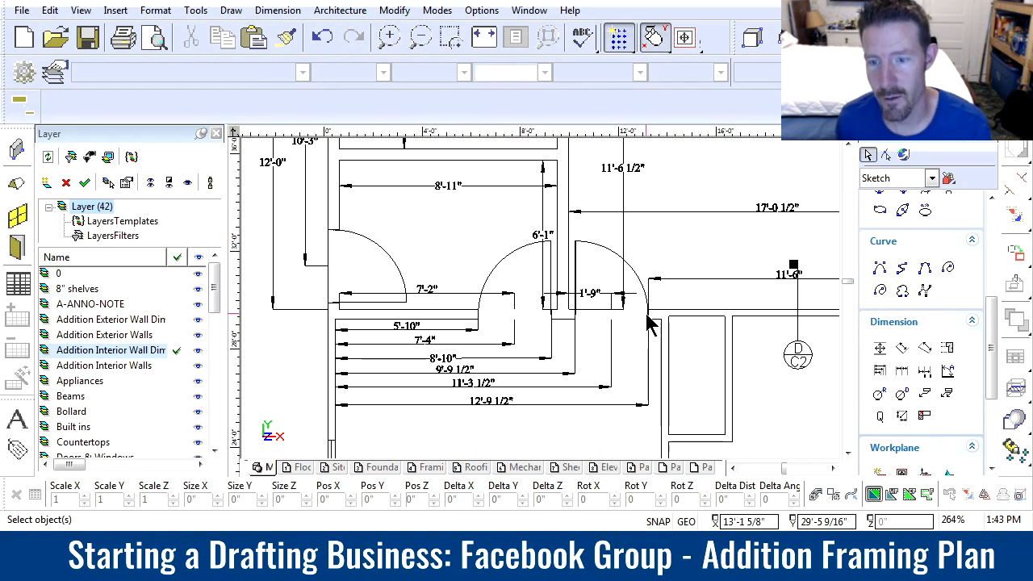
{"action": "scroll", "coordinate": [682, 286], "scroll_direction": "down", "scroll_amount": 3}
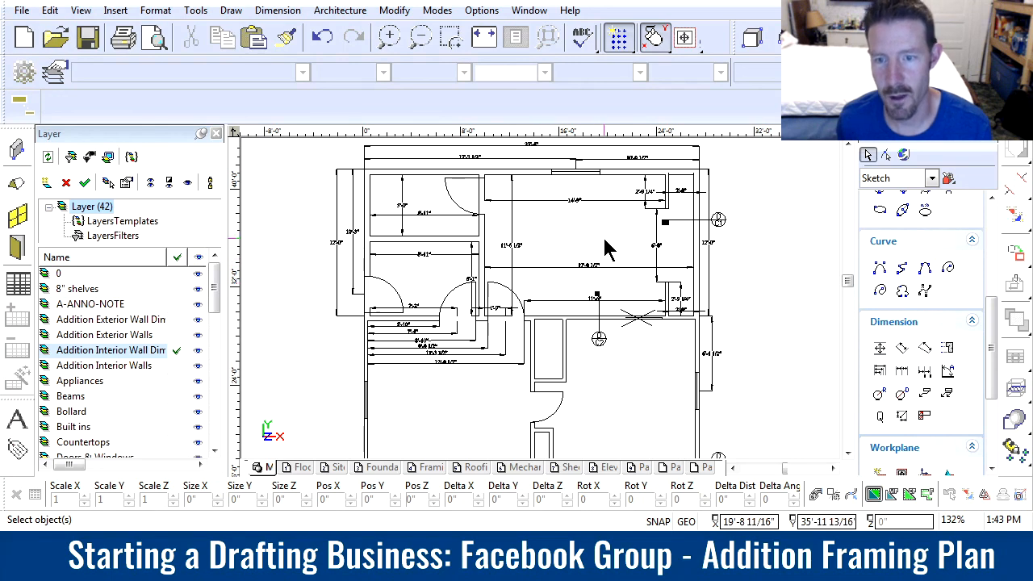
{"action": "scroll", "coordinate": [544, 307], "scroll_direction": "up", "scroll_amount": 6}
{"action": "scroll", "coordinate": [588, 270], "scroll_direction": "down", "scroll_amount": 3}
{"action": "scroll", "coordinate": [544, 306], "scroll_direction": "down", "scroll_amount": 3}
{"action": "scroll", "coordinate": [542, 309], "scroll_direction": "up", "scroll_amount": 2}
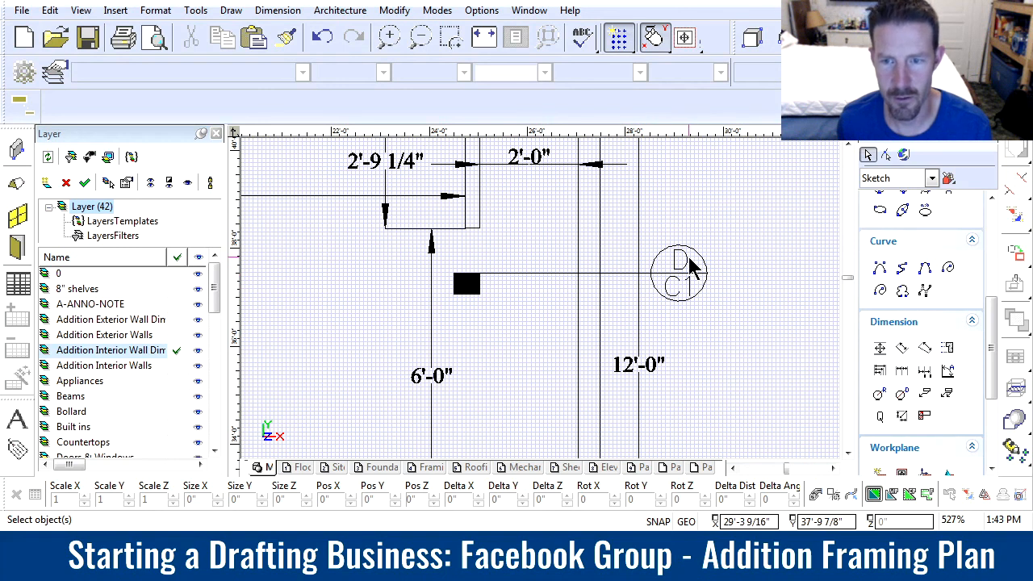
{"action": "mouse_move", "coordinate": [436, 233]}
{"action": "left_mouse_down"}
{"action": "mouse_move", "coordinate": [717, 302]}
{"action": "mouse_move", "coordinate": [751, 321]}
{"action": "left_mouse_up"}
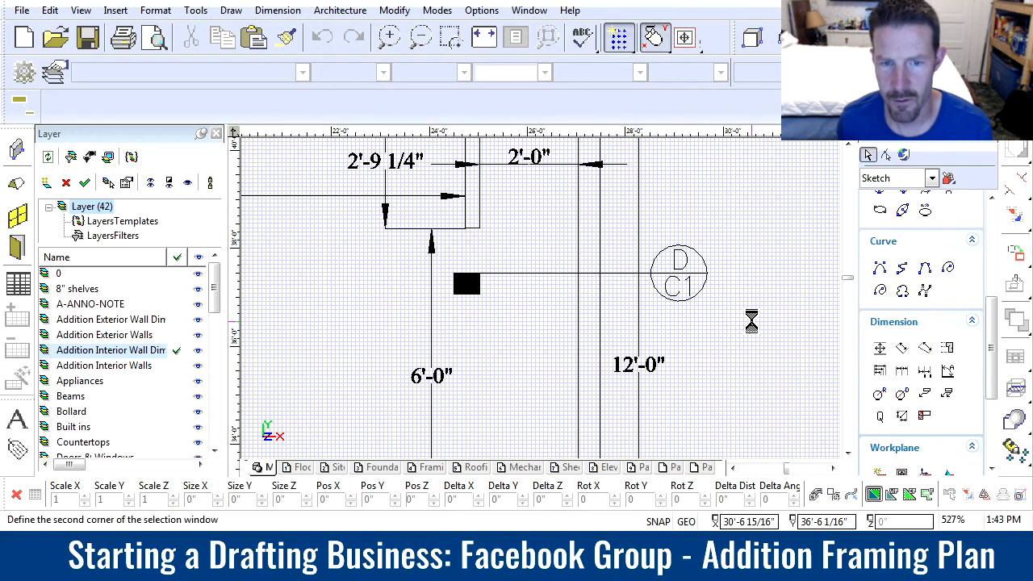
{"action": "left_click_drag", "start_coordinate": [216, 300], "coordinate": [218, 392]}
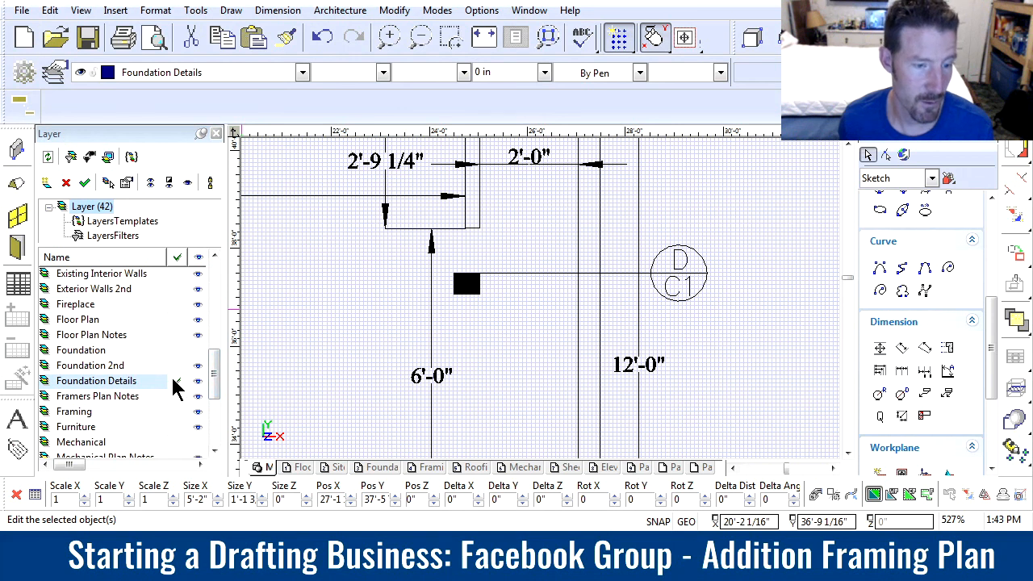
{"action": "left_click", "coordinate": [198, 381]}
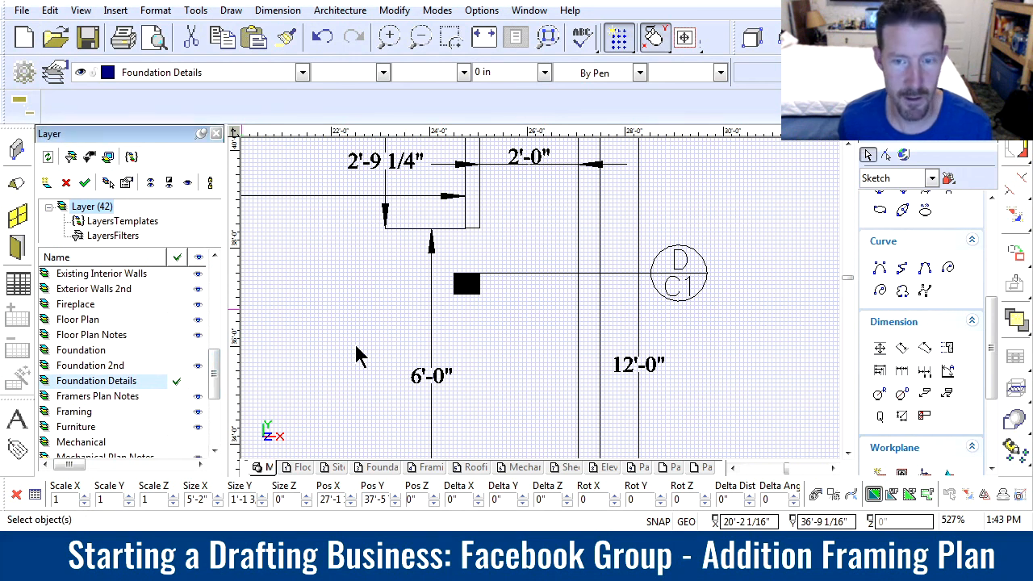
{"action": "scroll", "coordinate": [545, 308], "scroll_direction": "down", "scroll_amount": 5}
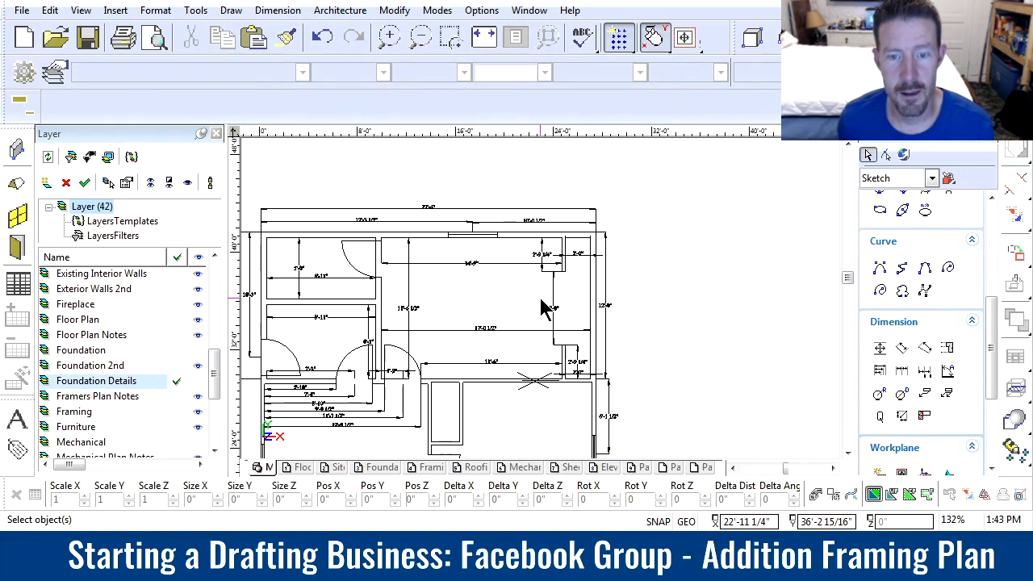
{"action": "scroll", "coordinate": [571, 293], "scroll_direction": "up", "scroll_amount": 2}
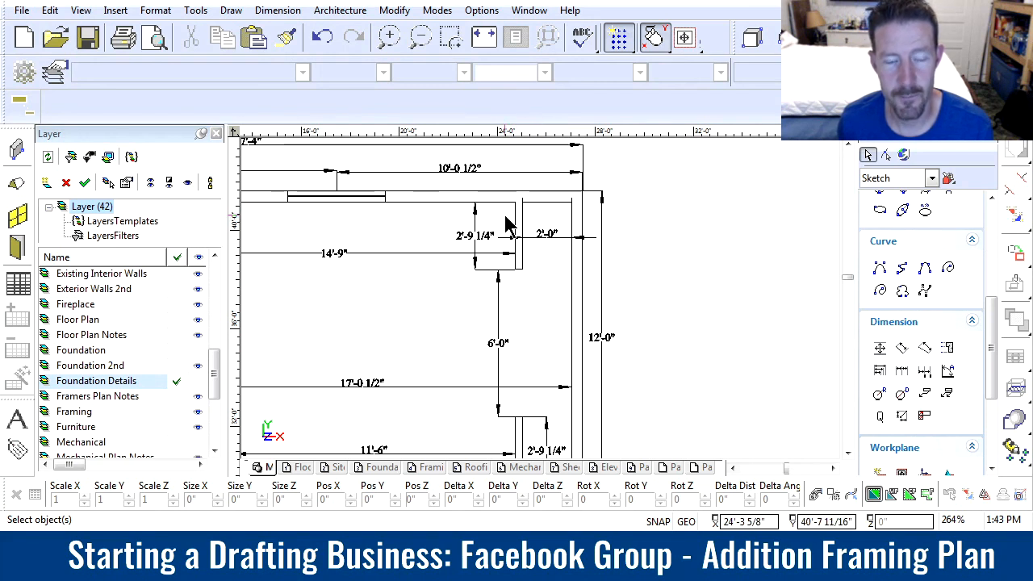
Step: Shift the upper closet's 2'-0" depth dimension down so its extension lines end at the exterior wall's inner face
{"action": "scroll", "coordinate": [532, 224], "scroll_direction": "up", "scroll_amount": 2}
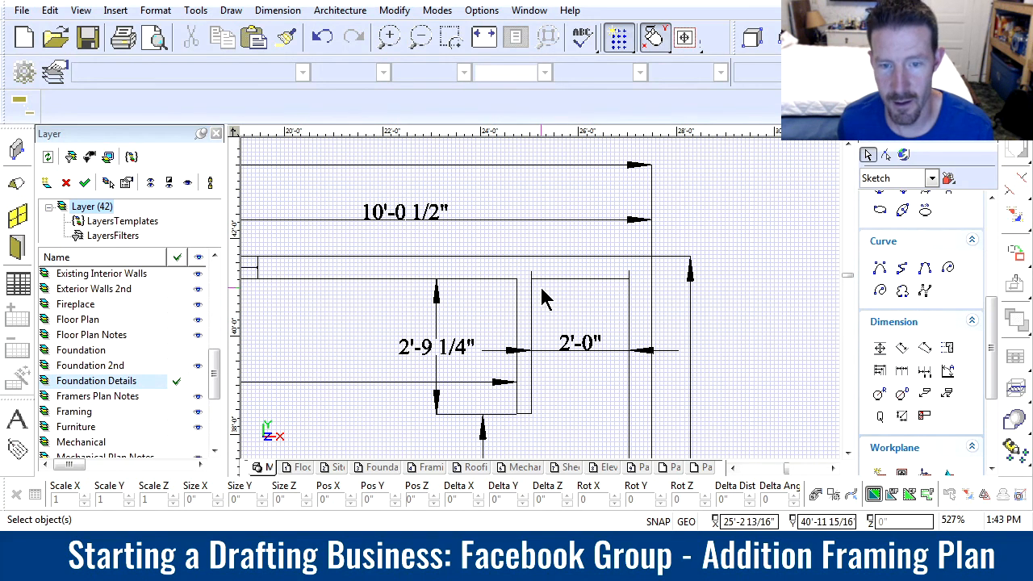
{"action": "left_click", "coordinate": [563, 348]}
{"action": "left_click_drag", "start_coordinate": [580, 288], "coordinate": [595, 392]}
{"action": "scroll", "coordinate": [535, 299], "scroll_direction": "down", "scroll_amount": 2}
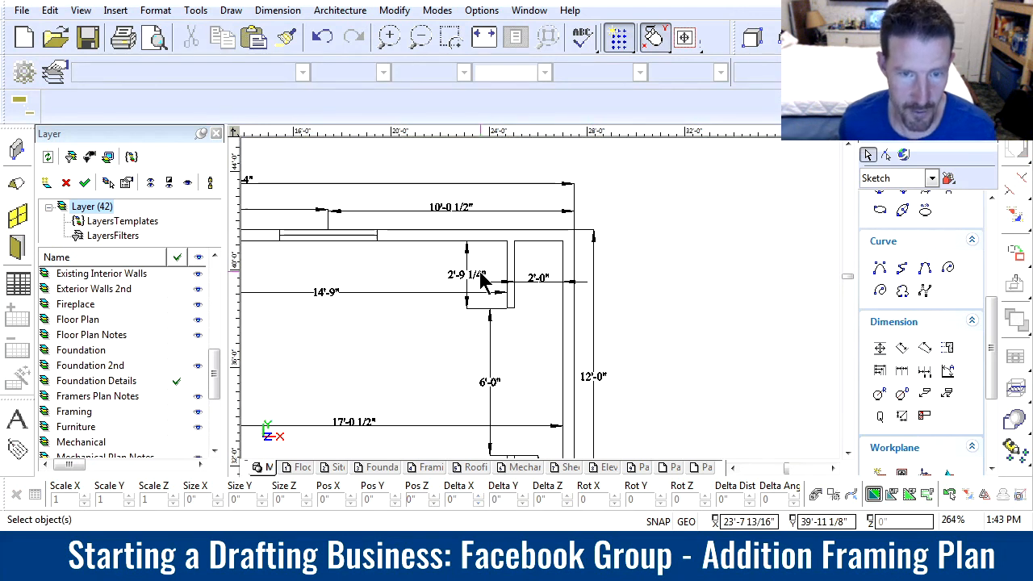
Step: Stretch the end of the upper closet wall stub down to line up with the adjacent dimension's extension line
{"action": "scroll", "coordinate": [484, 282], "scroll_direction": "down", "scroll_amount": 2}
{"action": "scroll", "coordinate": [540, 311], "scroll_direction": "up", "scroll_amount": 2}
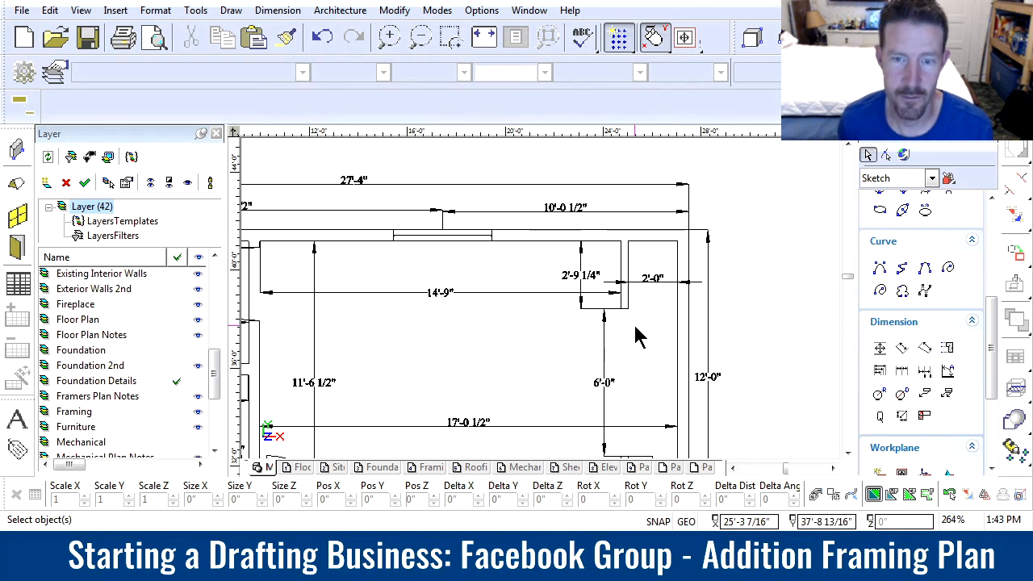
{"action": "scroll", "coordinate": [630, 336], "scroll_direction": "down", "scroll_amount": 2}
{"action": "scroll", "coordinate": [541, 246], "scroll_direction": "up", "scroll_amount": 2}
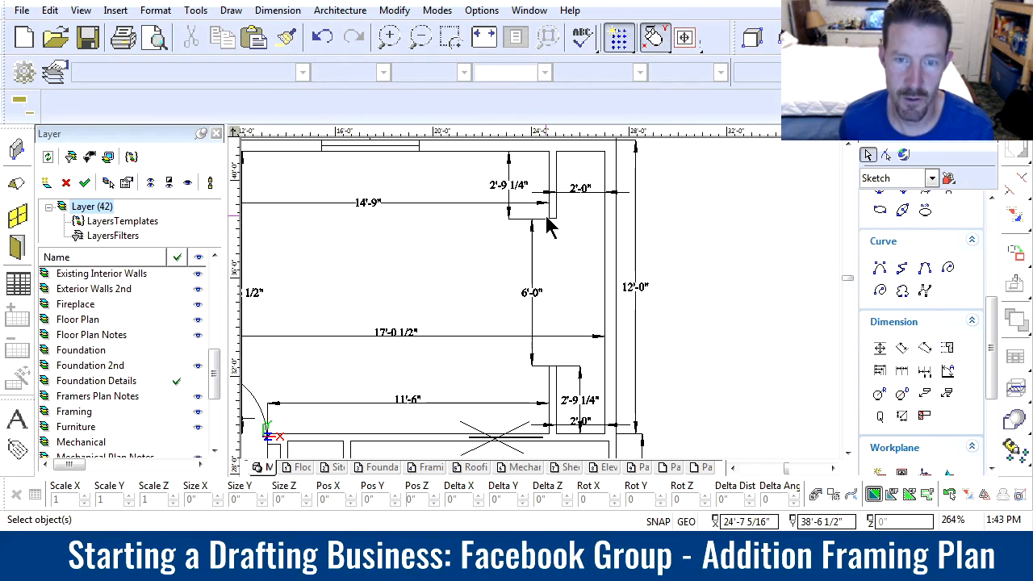
{"action": "scroll", "coordinate": [553, 231], "scroll_direction": "up", "scroll_amount": 10}
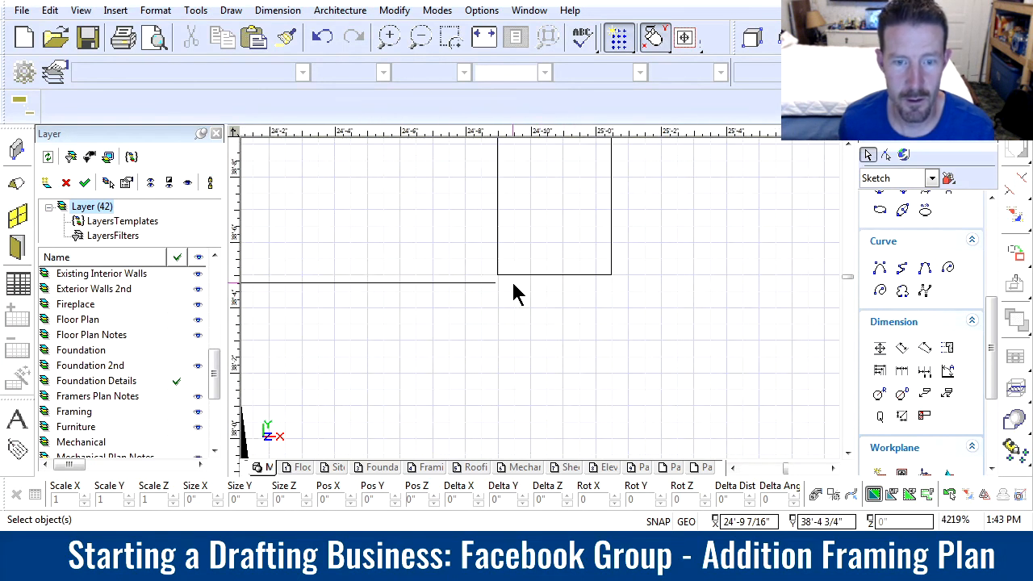
{"action": "scroll", "coordinate": [514, 284], "scroll_direction": "up", "scroll_amount": 2}
{"action": "left_click", "coordinate": [544, 282]}
{"action": "left_click_drag", "start_coordinate": [528, 285], "coordinate": [504, 298]}
{"action": "left_click", "coordinate": [575, 342]}
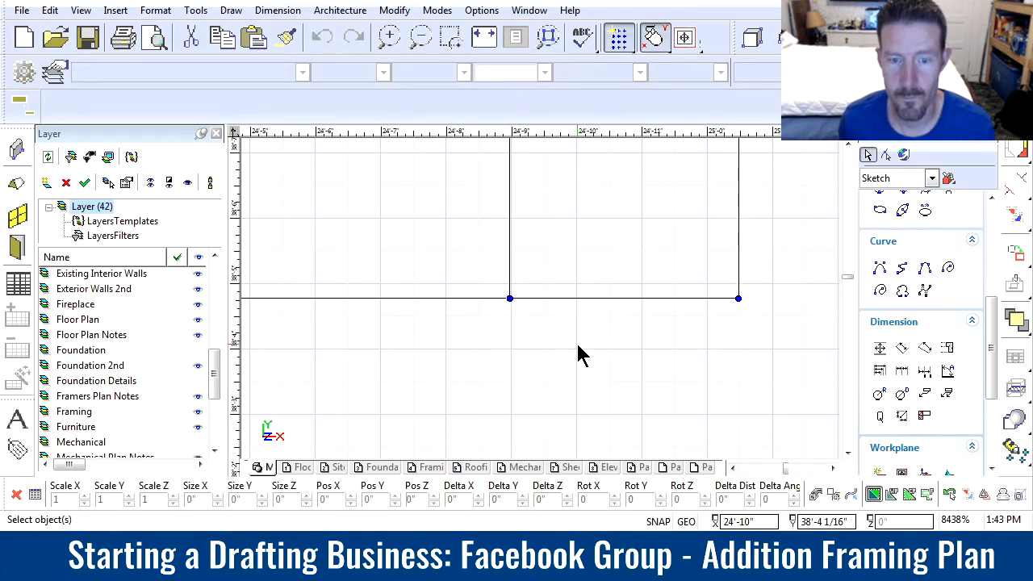
Step: Check the lower closet, the large room and the left-side rooms for missing or misaligned dimensions
{"action": "scroll", "coordinate": [575, 342], "scroll_direction": "down", "scroll_amount": 10}
{"action": "scroll", "coordinate": [532, 348], "scroll_direction": "down", "scroll_amount": 3}
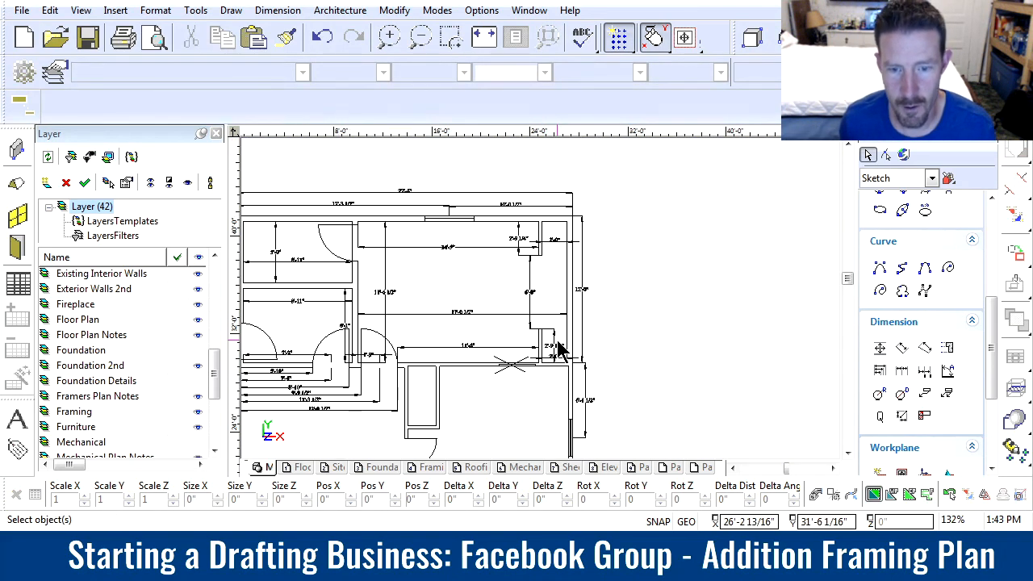
{"action": "scroll", "coordinate": [557, 346], "scroll_direction": "up", "scroll_amount": 3}
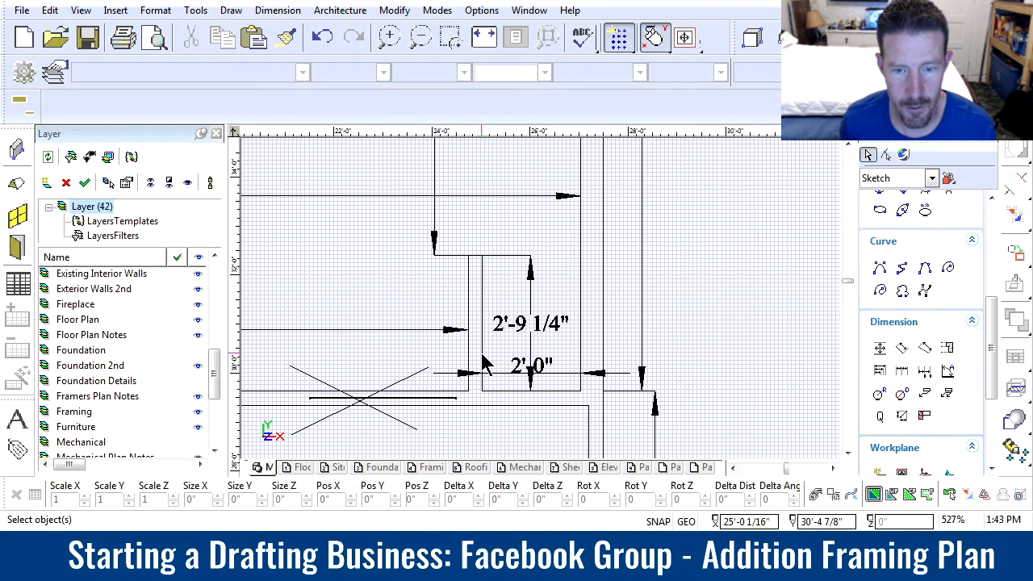
{"action": "scroll", "coordinate": [484, 364], "scroll_direction": "down", "scroll_amount": 3}
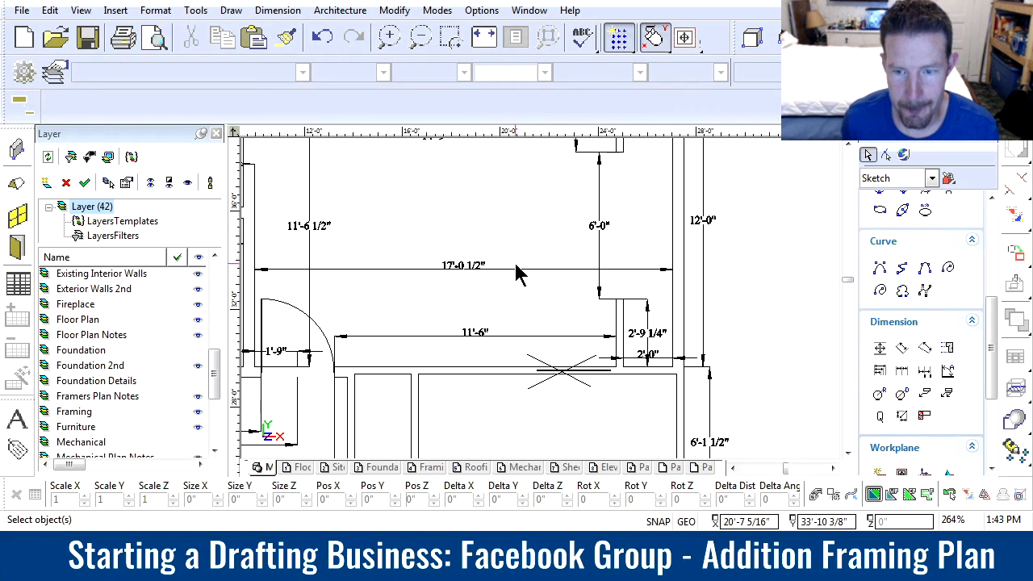
{"action": "scroll", "coordinate": [508, 270], "scroll_direction": "down", "scroll_amount": 2}
{"action": "scroll", "coordinate": [363, 260], "scroll_direction": "up", "scroll_amount": 2}
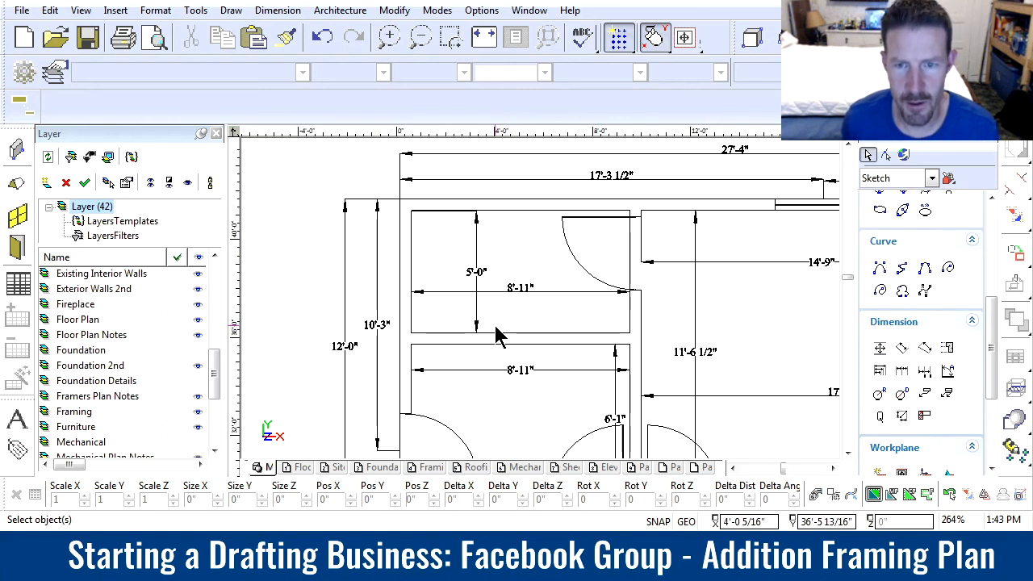
{"action": "scroll", "coordinate": [541, 293], "scroll_direction": "down", "scroll_amount": 1}
{"action": "scroll", "coordinate": [545, 308], "scroll_direction": "up", "scroll_amount": 2}
{"action": "scroll", "coordinate": [542, 308], "scroll_direction": "down", "scroll_amount": 1}
{"action": "scroll", "coordinate": [542, 308], "scroll_direction": "up", "scroll_amount": 1}
{"action": "scroll", "coordinate": [542, 308], "scroll_direction": "down", "scroll_amount": 1}
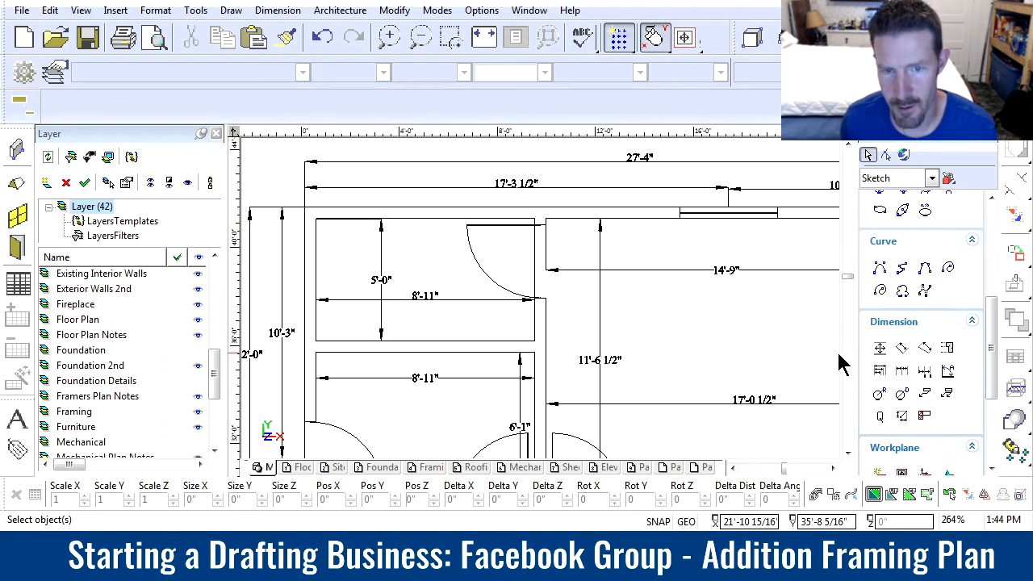
Step: Move the upper-left room's 8'-11" width dimension down, clear of the door swing
{"action": "left_click", "coordinate": [535, 264]}
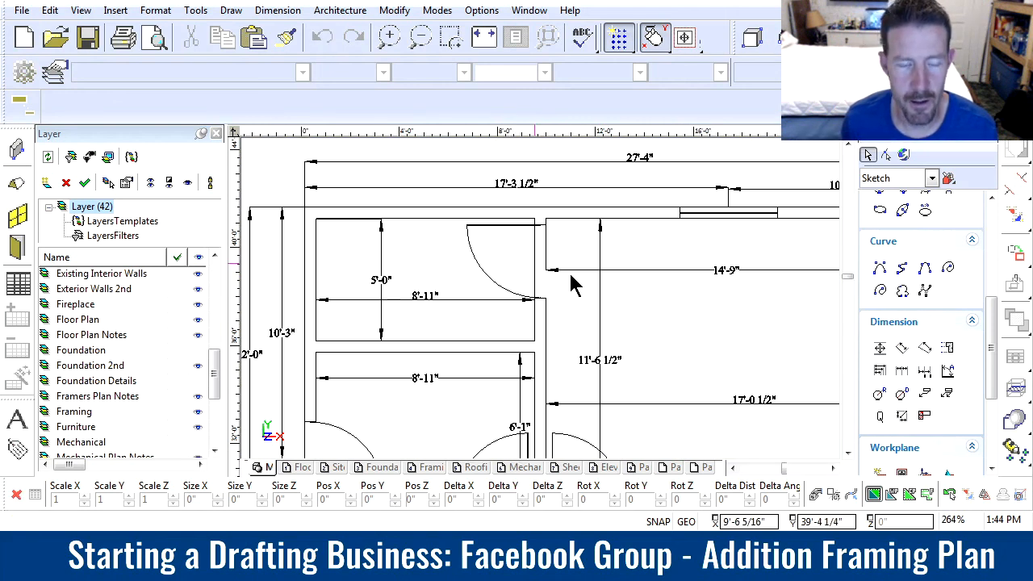
{"action": "left_click", "coordinate": [438, 220]}
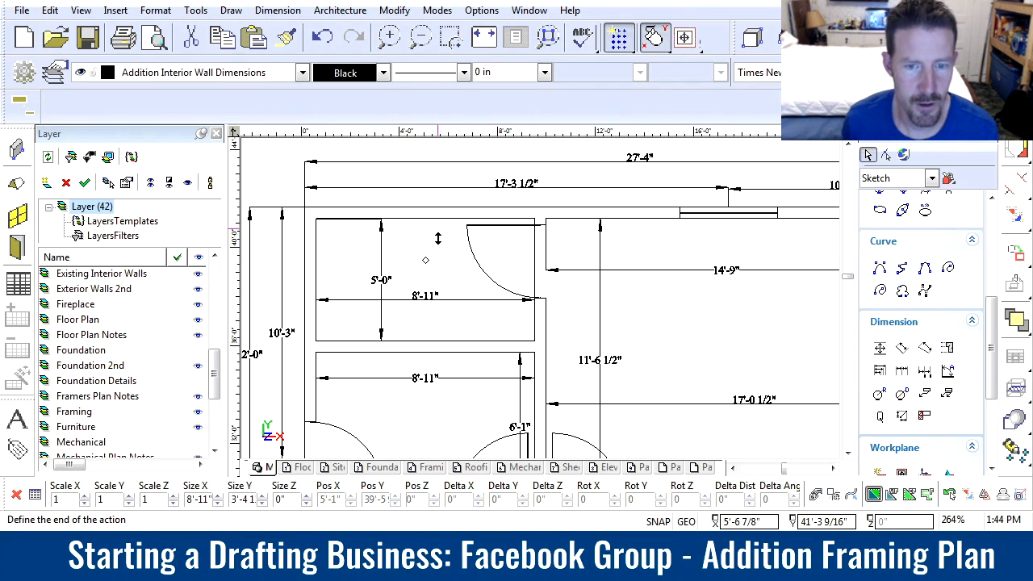
{"action": "left_click", "coordinate": [446, 274]}
{"action": "left_click", "coordinate": [425, 266]}
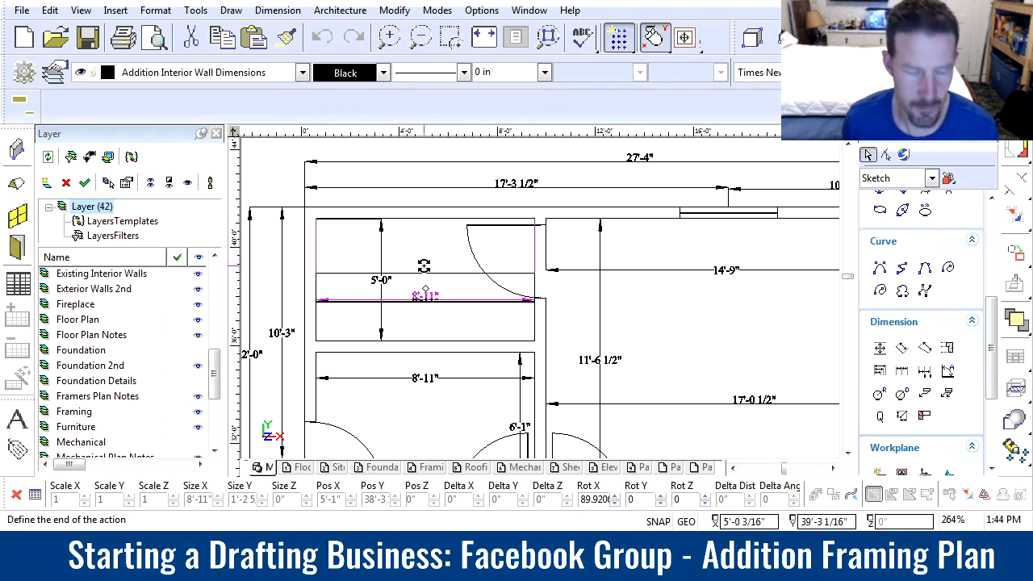
{"action": "left_click", "coordinate": [423, 266]}
{"action": "left_click", "coordinate": [426, 265]}
{"action": "left_click", "coordinate": [424, 297]}
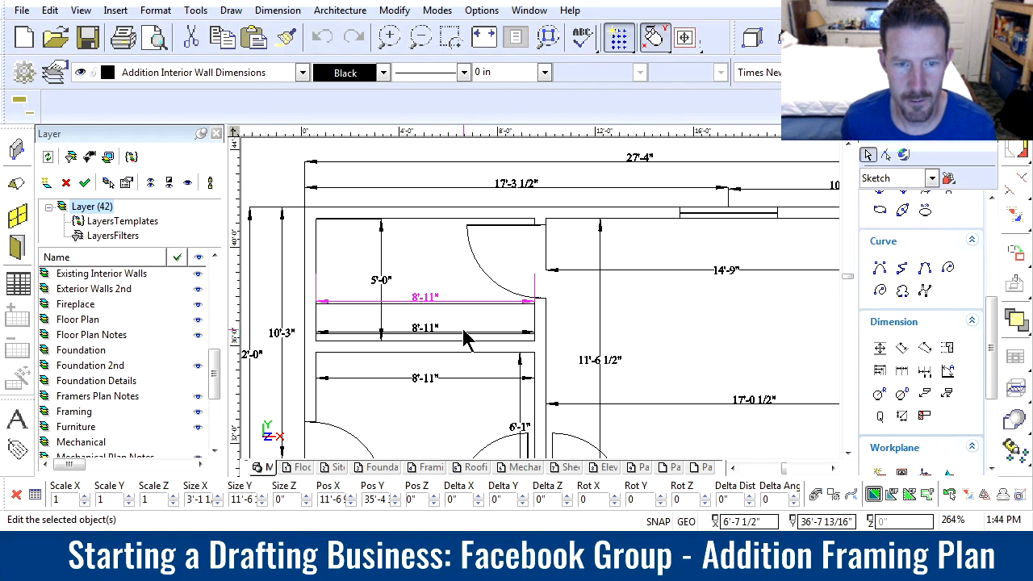
{"action": "left_click", "coordinate": [419, 300]}
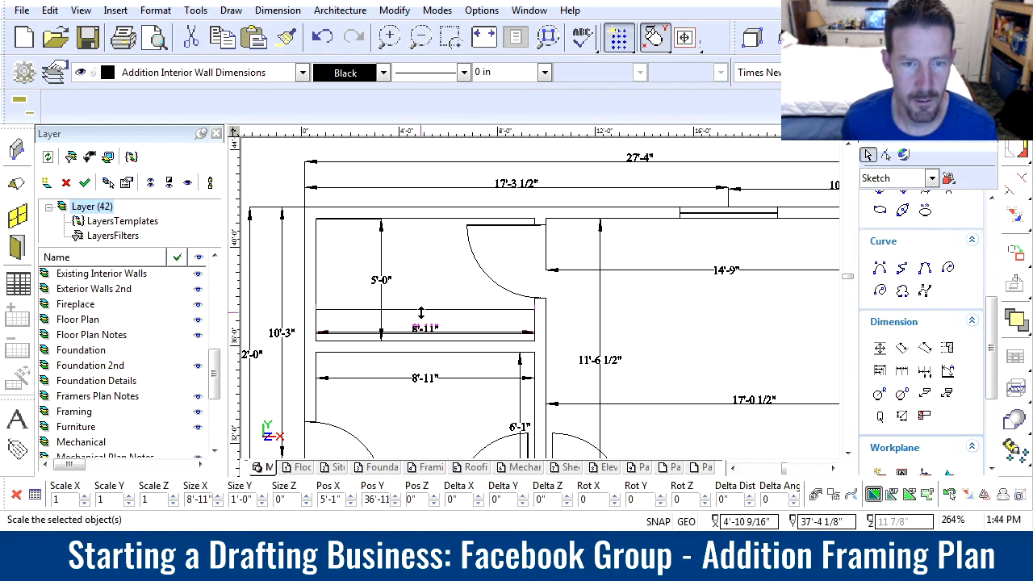
{"action": "left_click", "coordinate": [417, 329]}
{"action": "left_click", "coordinate": [426, 323]}
{"action": "left_click", "coordinate": [424, 305]}
{"action": "left_click", "coordinate": [763, 316]}
Step: Draw a line across the upper-left room's door opening and dimension from the room's lower wall to its midpoint
{"action": "left_click_drag", "start_coordinate": [992, 344], "coordinate": [995, 275]}
{"action": "scroll", "coordinate": [918, 450], "scroll_direction": "down", "scroll_amount": 2}
{"action": "left_click", "coordinate": [878, 258]}
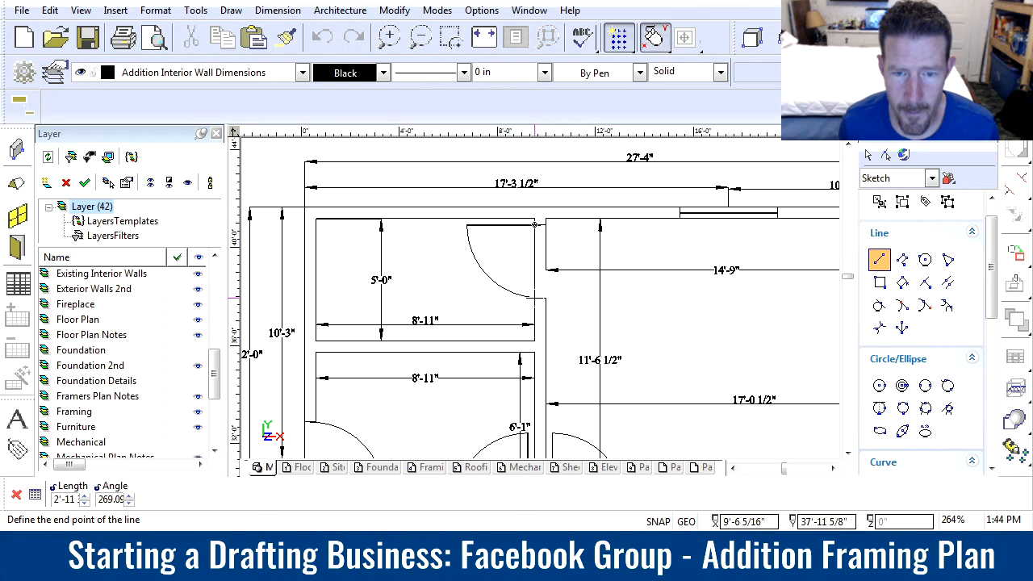
{"action": "left_click", "coordinate": [992, 343]}
{"action": "left_click", "coordinate": [902, 283]}
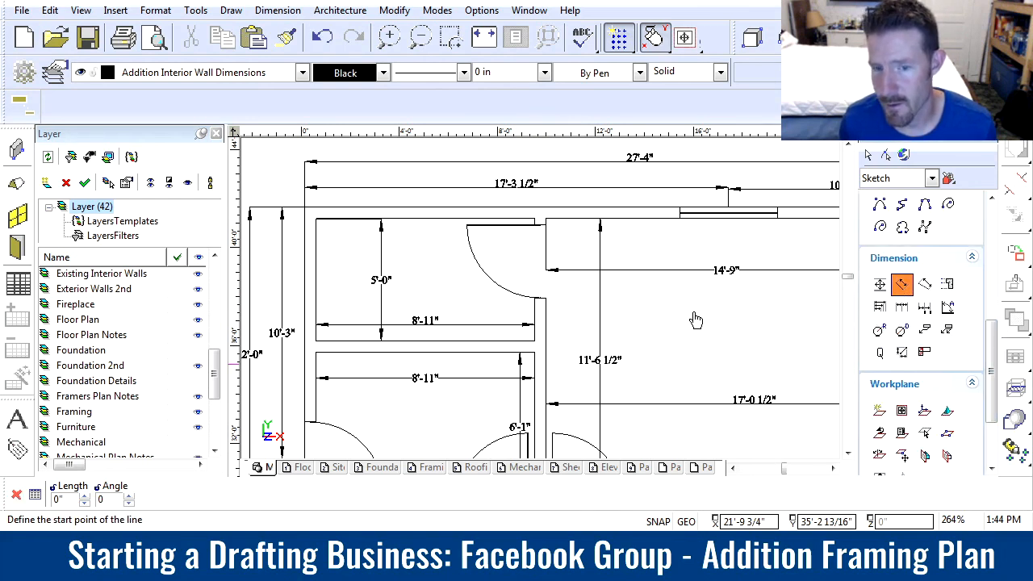
{"action": "left_click", "coordinate": [534, 343]}
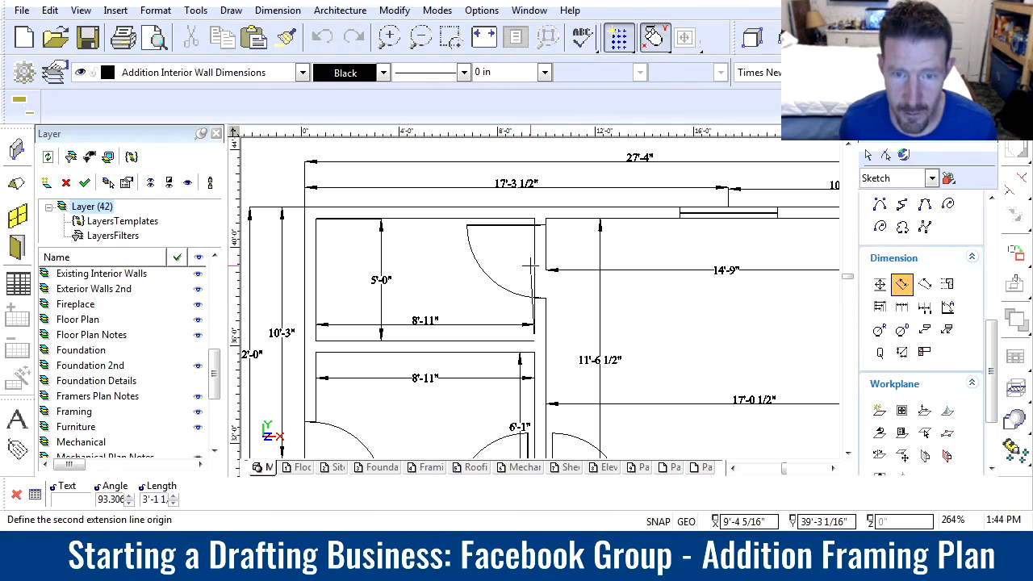
{"action": "left_click", "coordinate": [535, 259]}
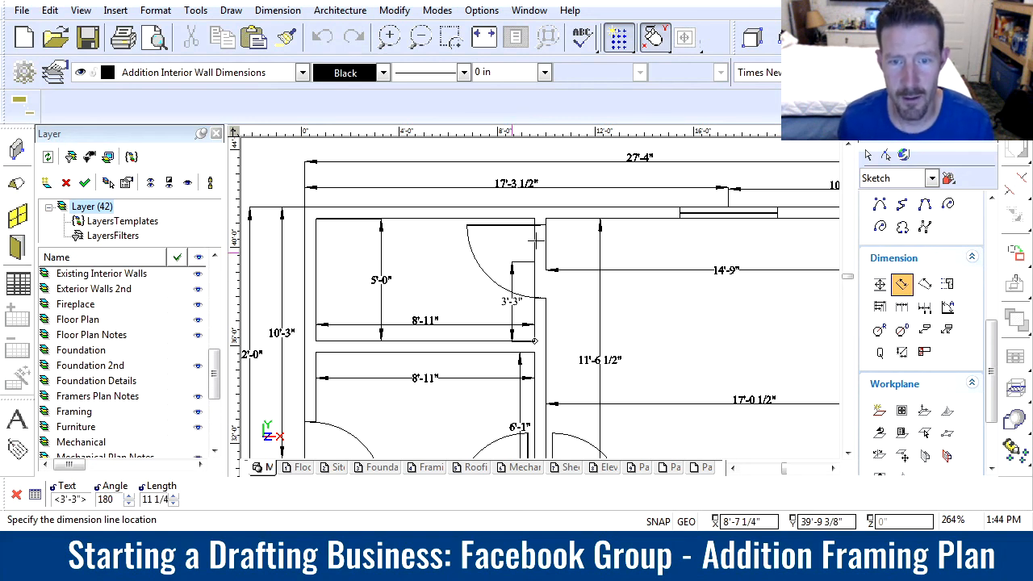
Step: Delete the helper line across the upper-left room's door opening
{"action": "key", "text": "Escape"}
{"action": "key", "text": "Escape"}
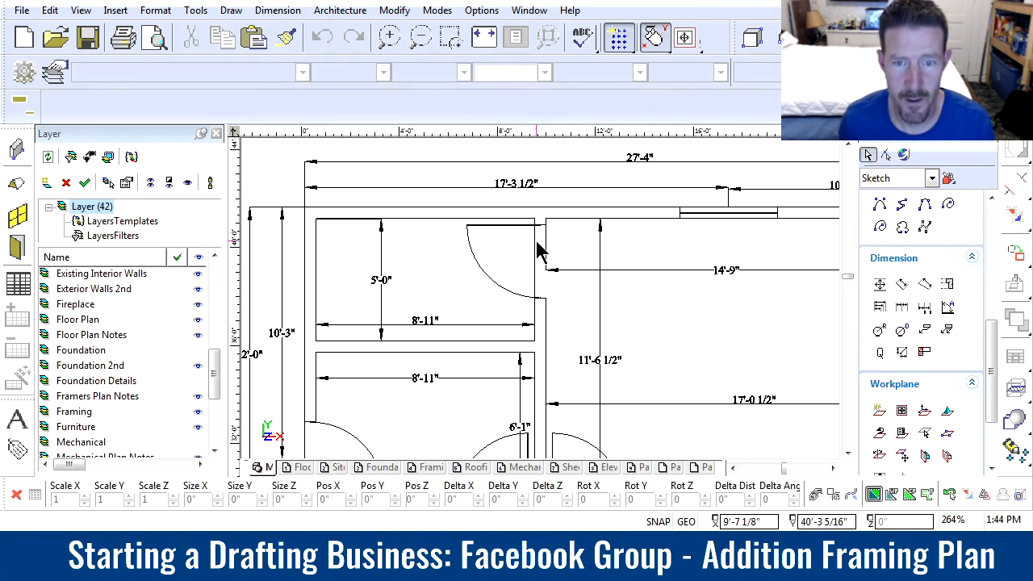
{"action": "key", "text": "Delete"}
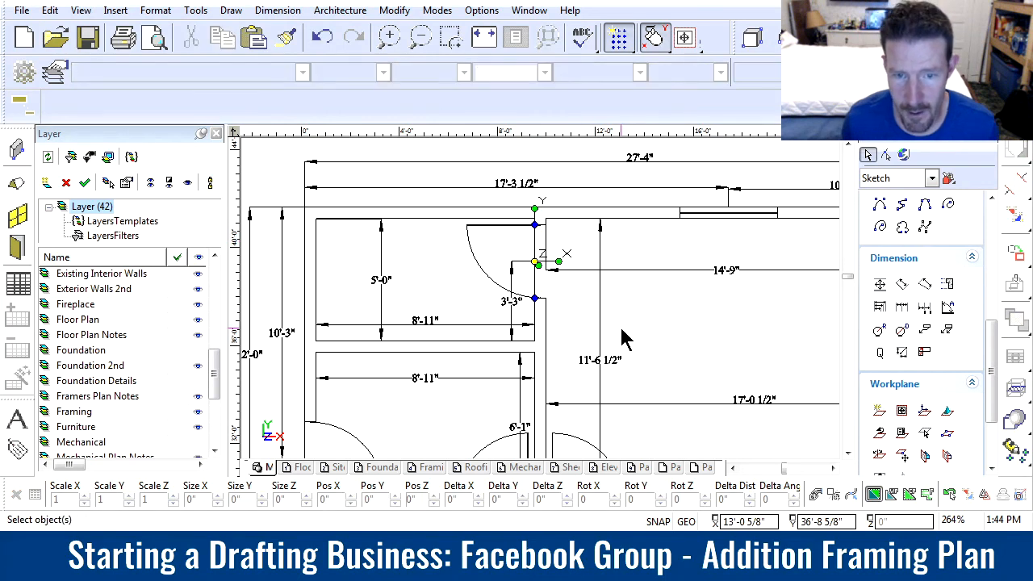
Step: Draw a line across the large room's closet opening, from the upper wall stub's end to the lower one's
{"action": "scroll", "coordinate": [567, 363], "scroll_direction": "down", "scroll_amount": 3}
{"action": "scroll", "coordinate": [512, 397], "scroll_direction": "up", "scroll_amount": 3}
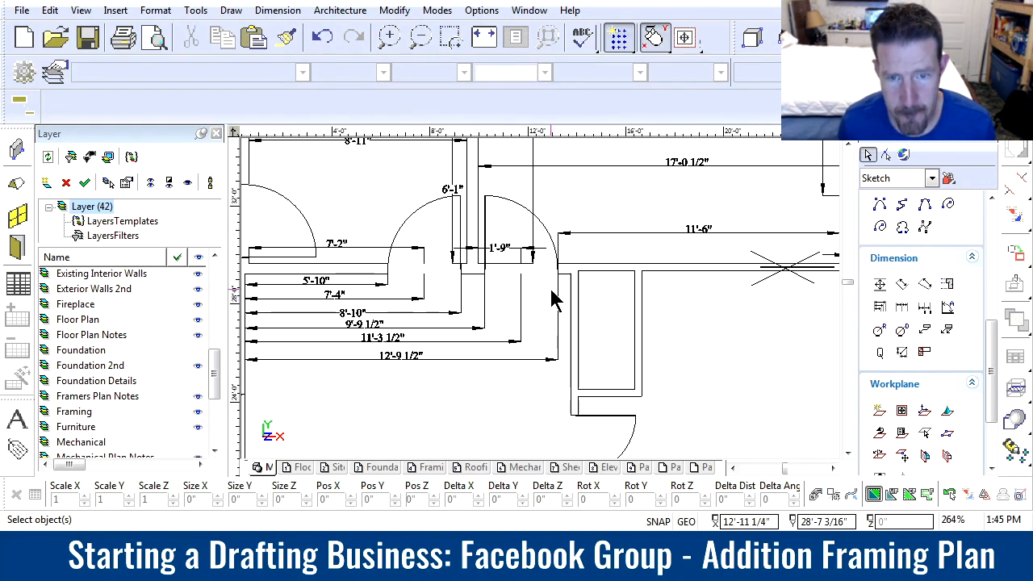
{"action": "scroll", "coordinate": [549, 291], "scroll_direction": "down", "scroll_amount": 3}
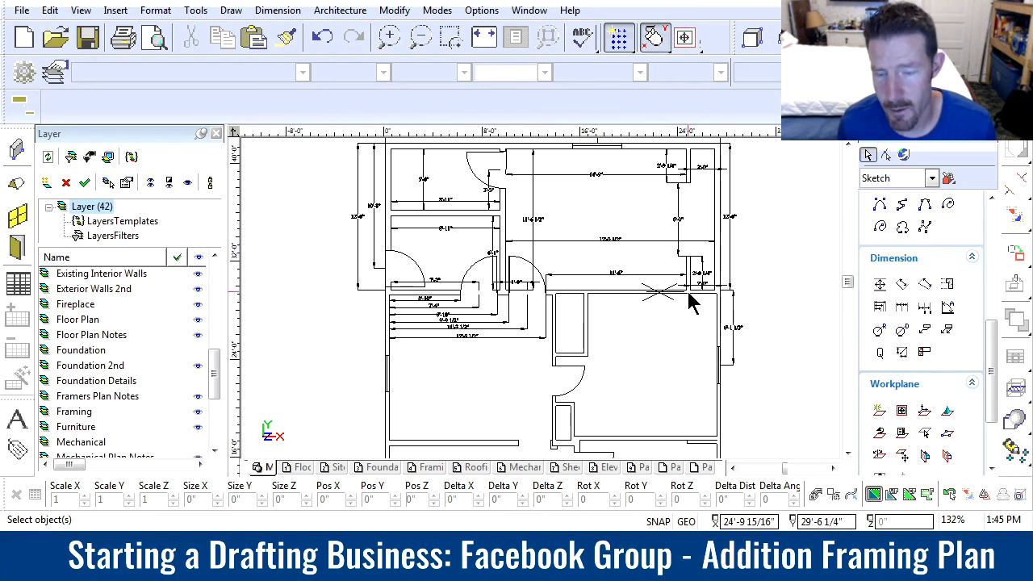
{"action": "scroll", "coordinate": [701, 263], "scroll_direction": "up", "scroll_amount": 3}
{"action": "left_click_drag", "start_coordinate": [991, 371], "coordinate": [991, 263]}
{"action": "left_click", "coordinate": [879, 274]}
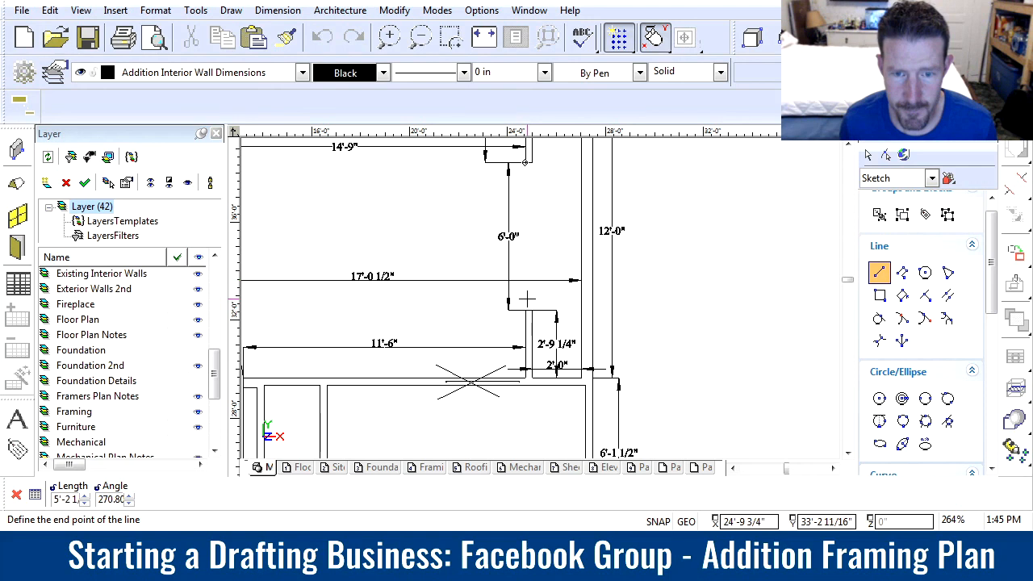
Step: Dimension vertically from the large room's lower corner at the closet wall to the midpoint of the closet opening line
{"action": "left_click", "coordinate": [990, 321]}
{"action": "left_click", "coordinate": [902, 297]}
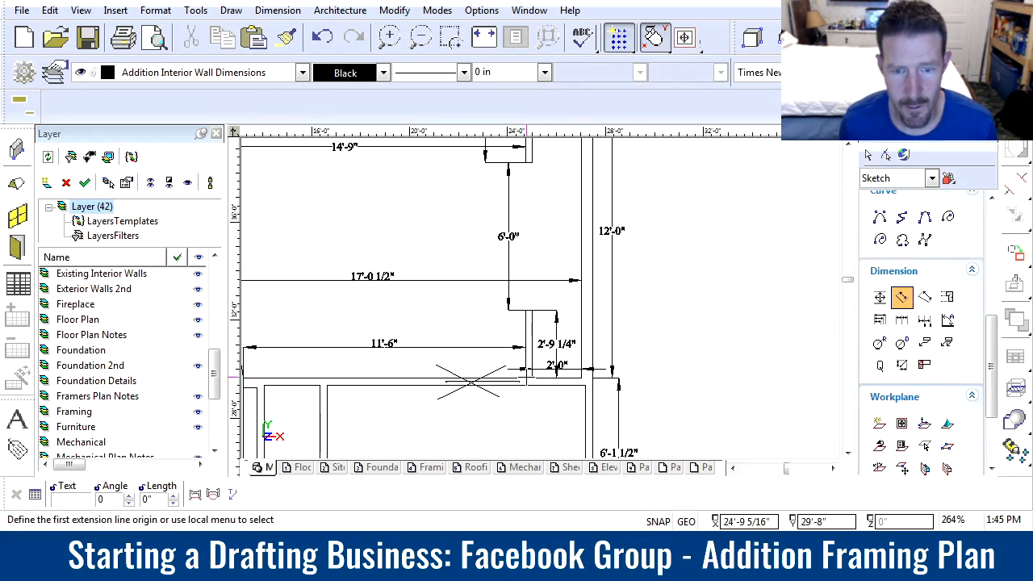
{"action": "left_click", "coordinate": [522, 377]}
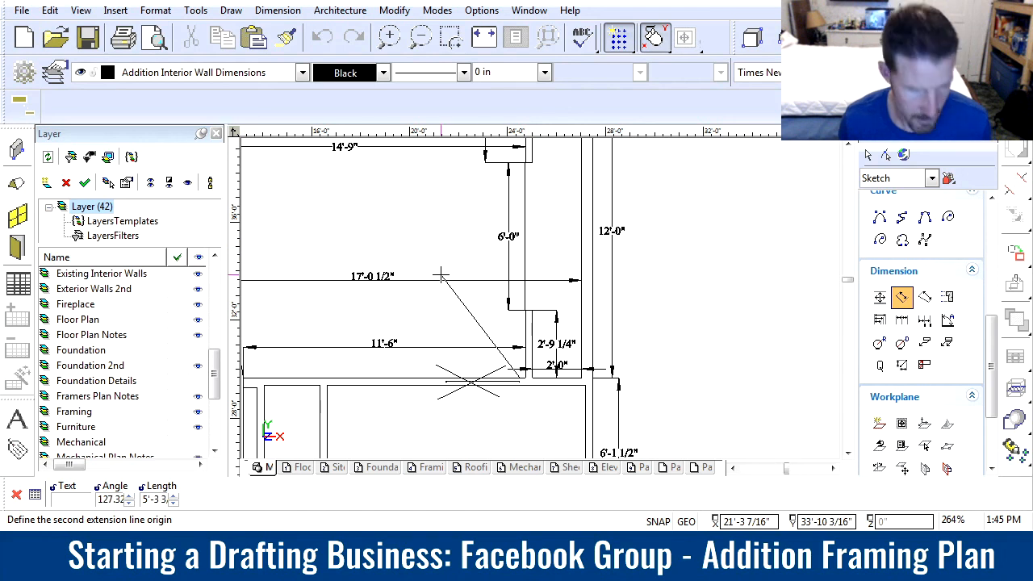
{"action": "key", "text": "Escape"}
{"action": "scroll", "coordinate": [537, 297], "scroll_direction": "up", "scroll_amount": 5}
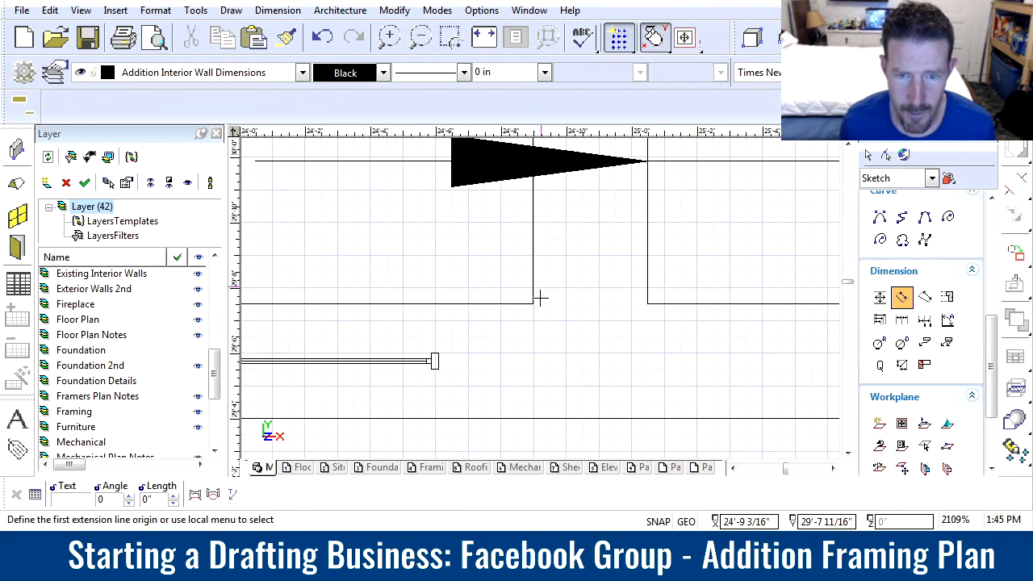
{"action": "scroll", "coordinate": [539, 298], "scroll_direction": "up", "scroll_amount": 2}
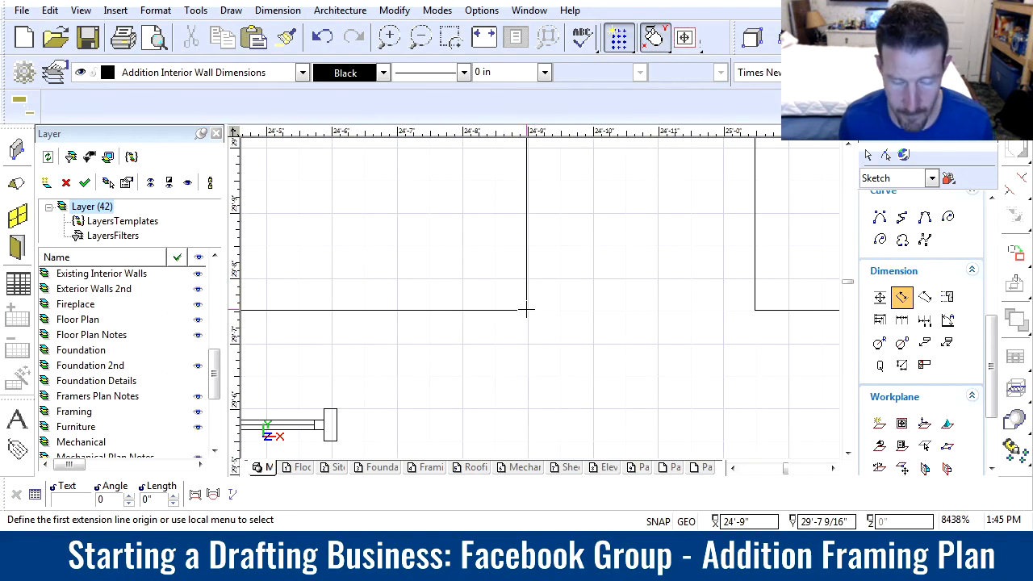
{"action": "left_click", "coordinate": [526, 309]}
{"action": "scroll", "coordinate": [529, 266], "scroll_direction": "down", "scroll_amount": 5}
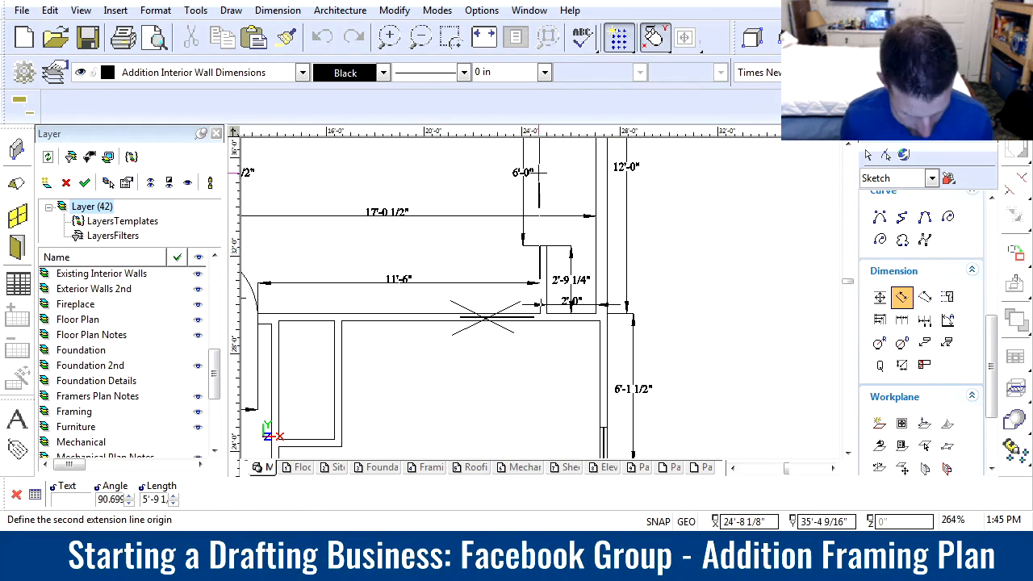
{"action": "left_click", "coordinate": [539, 171]}
{"action": "left_click", "coordinate": [524, 188]}
Step: Stretch the closet opening's 6'-0" dimension left, away from the opening's center dimension
{"action": "key", "text": "Escape"}
{"action": "left_click", "coordinate": [526, 182]}
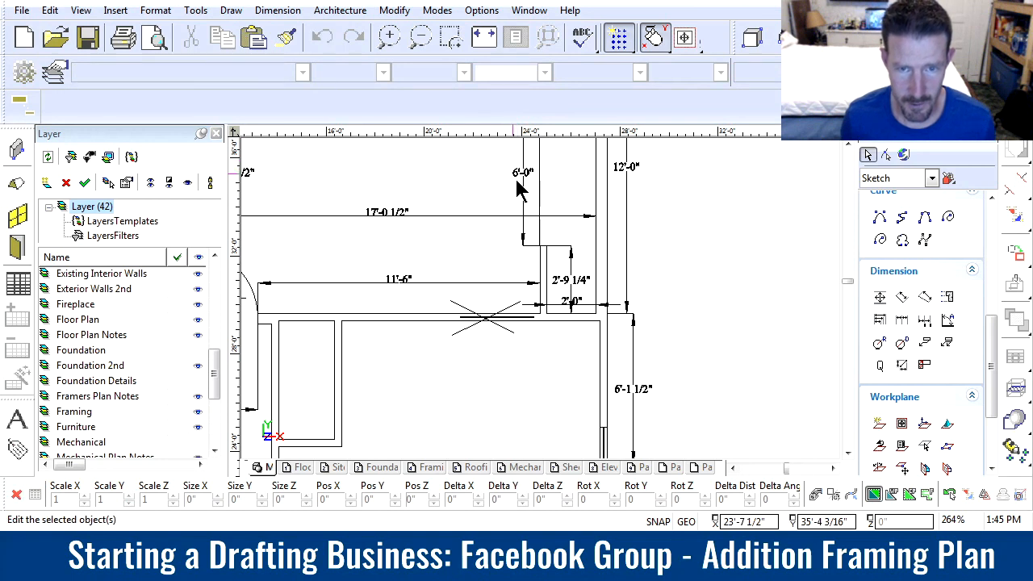
{"action": "left_click_drag", "start_coordinate": [536, 190], "coordinate": [481, 193]}
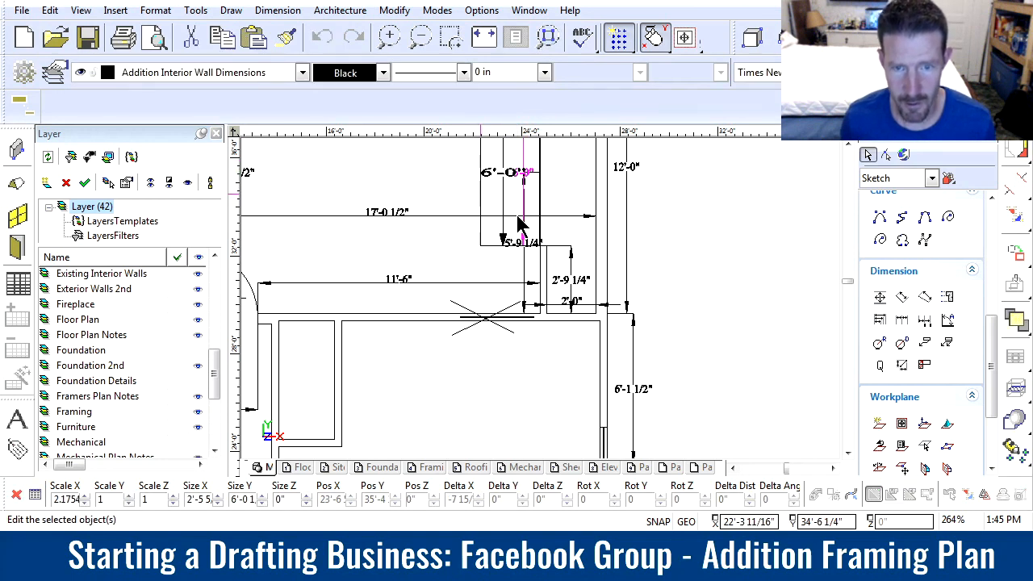
{"action": "left_click", "coordinate": [574, 234]}
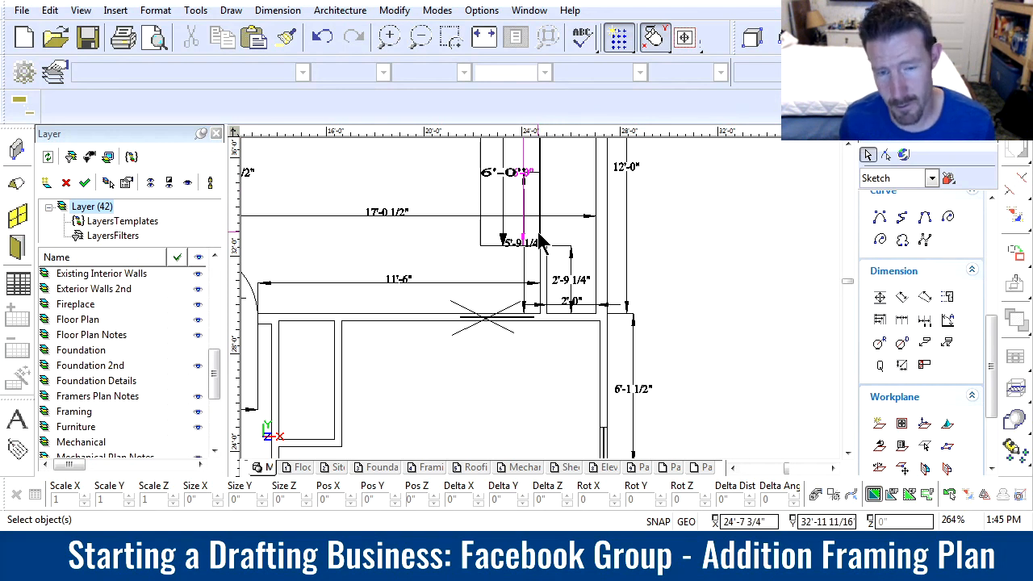
Step: Draw a new line across the large room's closet opening, from the upper wall stub's exact corner down to the lower stub's corner
{"action": "scroll", "coordinate": [541, 242], "scroll_direction": "up", "scroll_amount": 5}
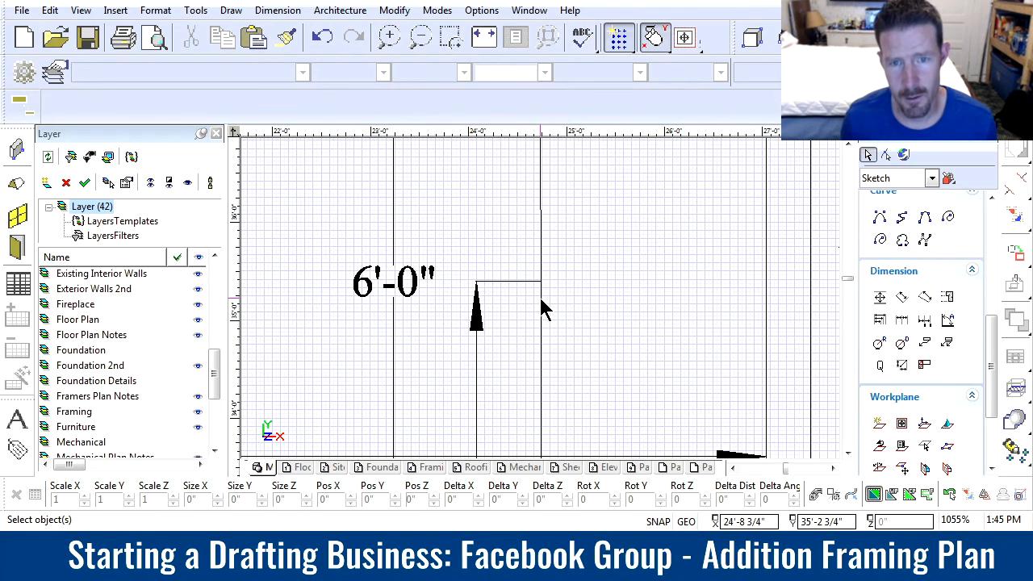
{"action": "scroll", "coordinate": [542, 282], "scroll_direction": "down", "scroll_amount": 5}
{"action": "left_click", "coordinate": [543, 258]}
{"action": "scroll", "coordinate": [544, 309], "scroll_direction": "up", "scroll_amount": 5}
{"action": "scroll", "coordinate": [545, 309], "scroll_direction": "up", "scroll_amount": 3}
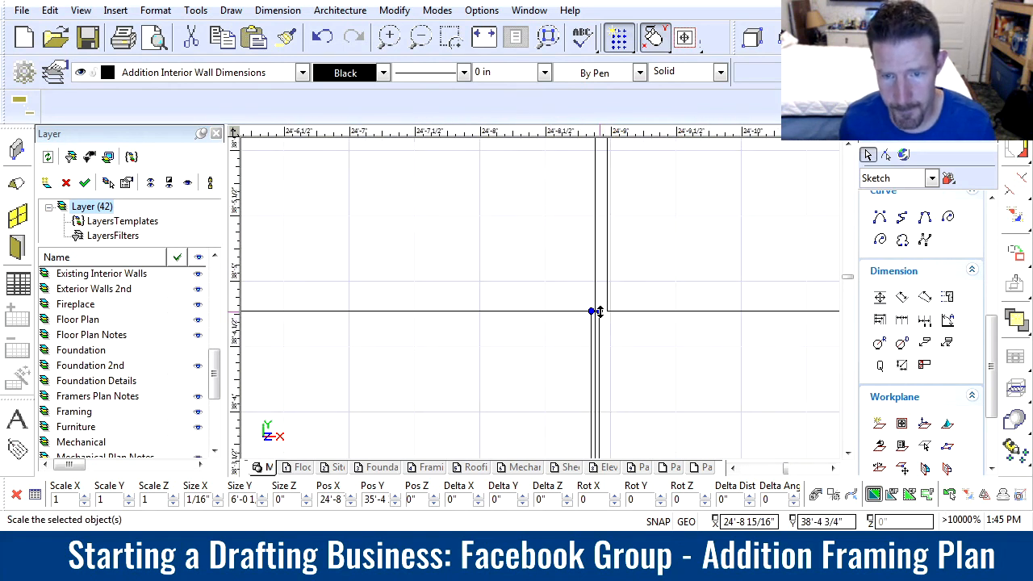
{"action": "left_click", "coordinate": [671, 337]}
{"action": "left_click_drag", "start_coordinate": [991, 364], "coordinate": [988, 276]}
{"action": "left_click", "coordinate": [878, 250]}
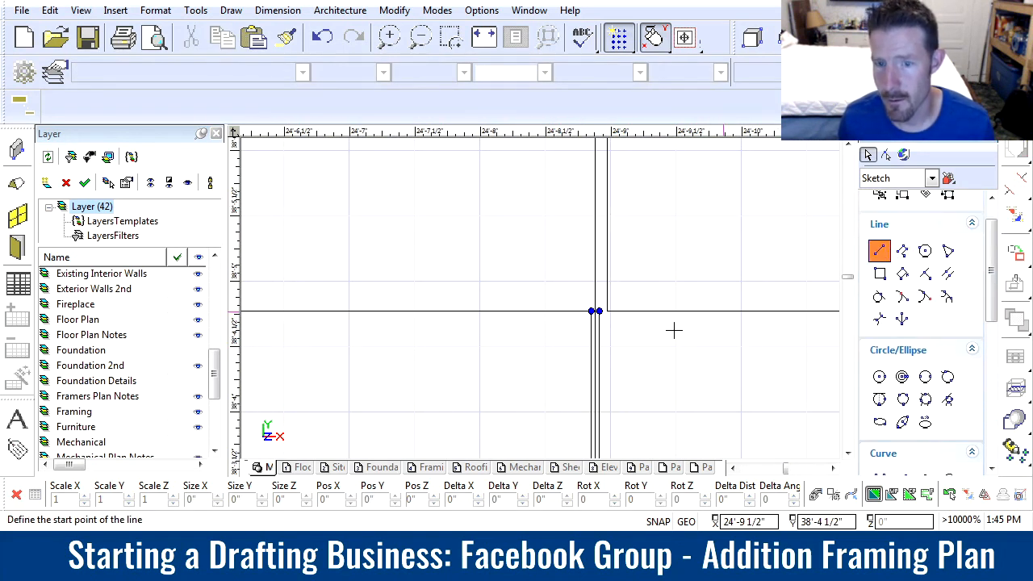
{"action": "left_click", "coordinate": [606, 311]}
{"action": "scroll", "coordinate": [540, 297], "scroll_direction": "down", "scroll_amount": 10}
{"action": "scroll", "coordinate": [541, 410], "scroll_direction": "up", "scroll_amount": 10}
{"action": "scroll", "coordinate": [605, 399], "scroll_direction": "down", "scroll_amount": 3}
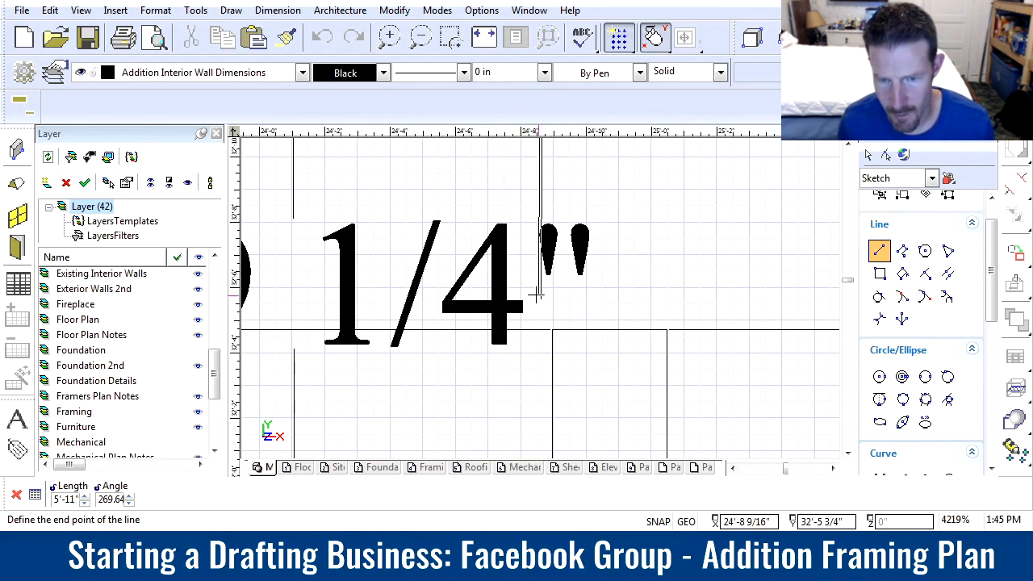
{"action": "left_click", "coordinate": [552, 329]}
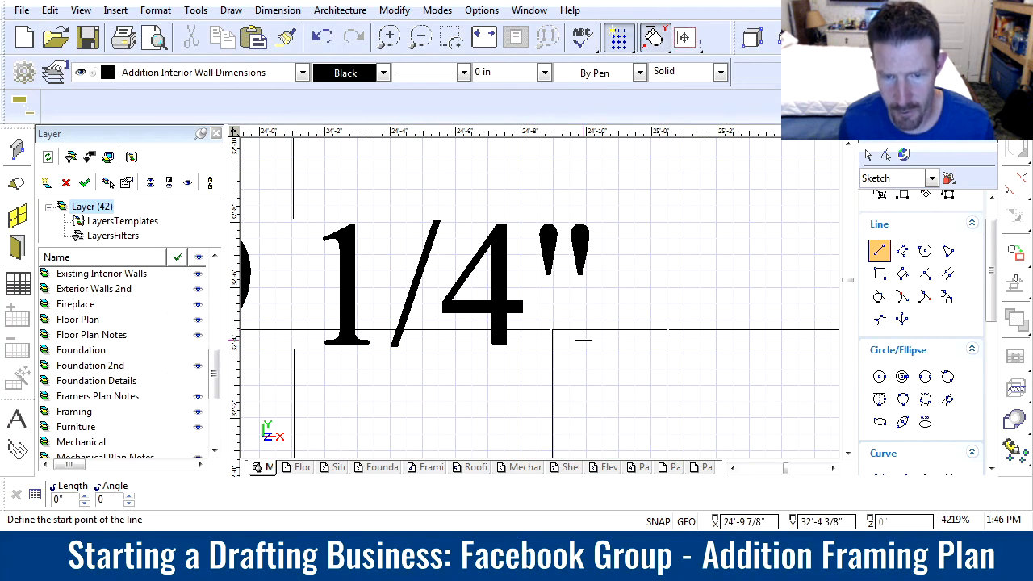
{"action": "scroll", "coordinate": [556, 330], "scroll_direction": "up", "scroll_amount": 3}
{"action": "key", "text": "Escape"}
Step: Move the lower end of the slightly offset closet opening line onto the lower wall stub's corner
{"action": "left_click", "coordinate": [512, 285]}
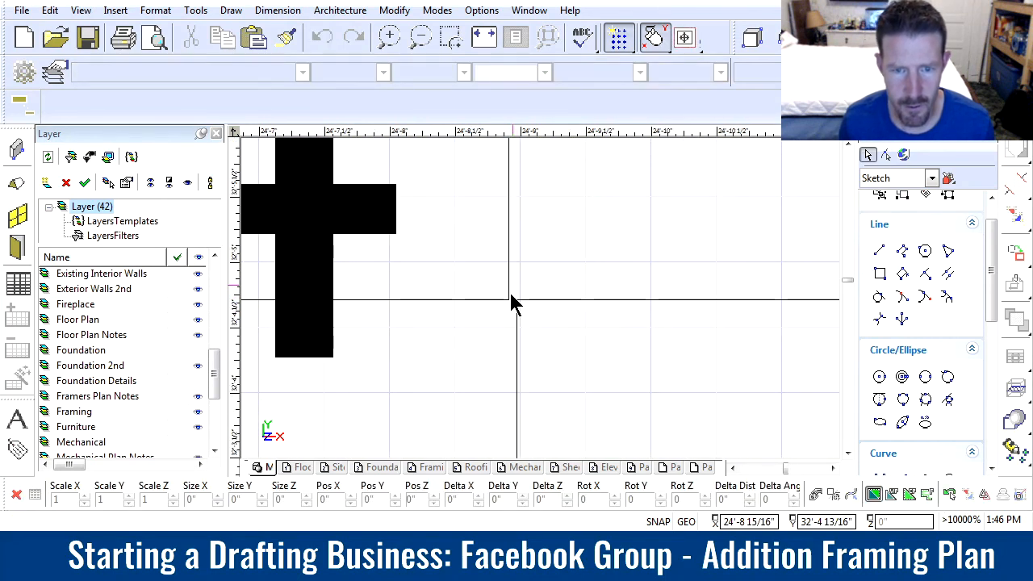
{"action": "left_click", "coordinate": [507, 290]}
{"action": "left_click", "coordinate": [509, 299]}
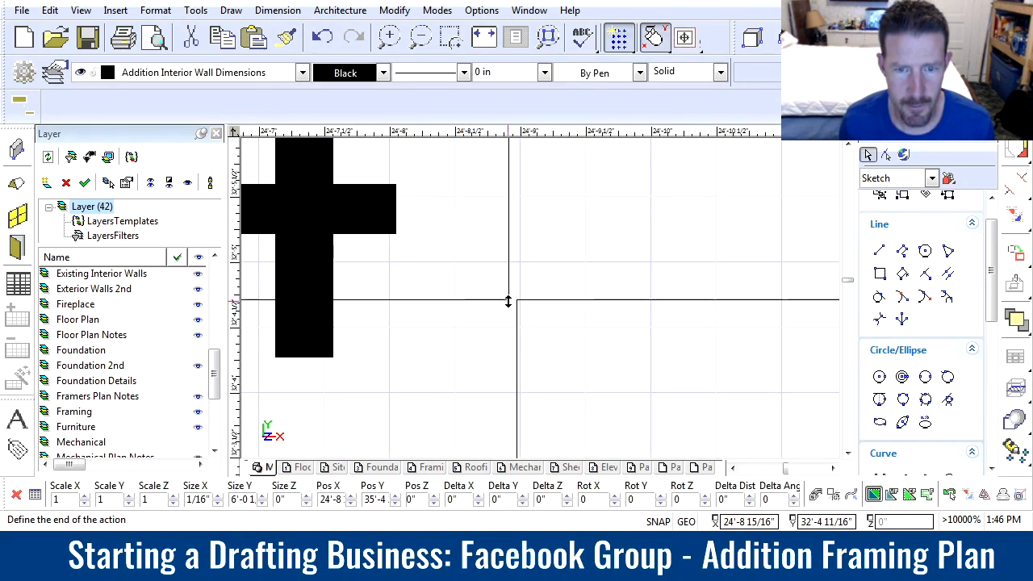
{"action": "left_click", "coordinate": [517, 301]}
Step: Move the upper extension point of the closet opening's center dimension onto the midpoint of the opening line
{"action": "left_click", "coordinate": [520, 276]}
{"action": "scroll", "coordinate": [542, 300], "scroll_direction": "down", "scroll_amount": 4}
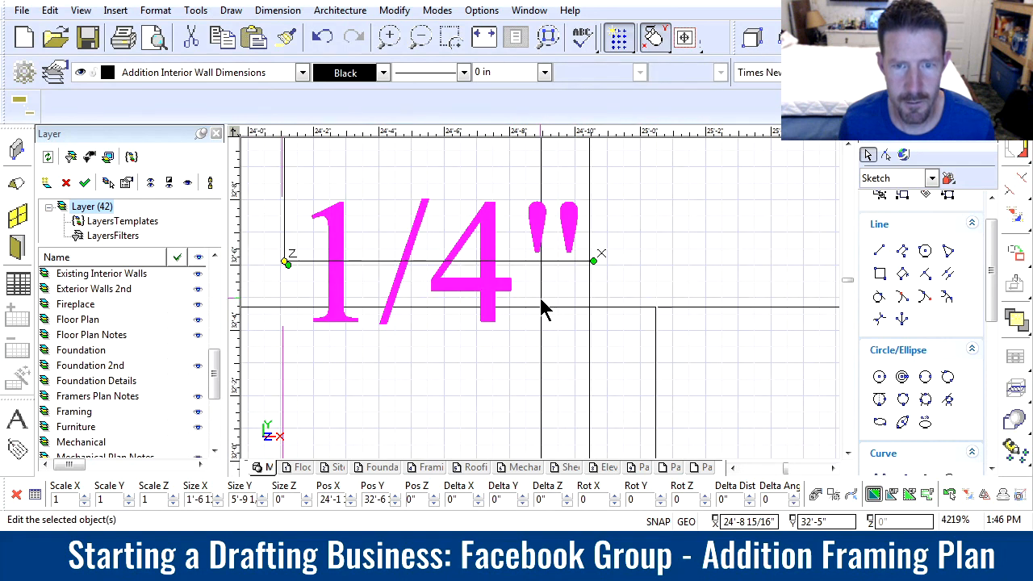
{"action": "scroll", "coordinate": [540, 263], "scroll_direction": "down", "scroll_amount": 2}
{"action": "left_click", "coordinate": [545, 171]}
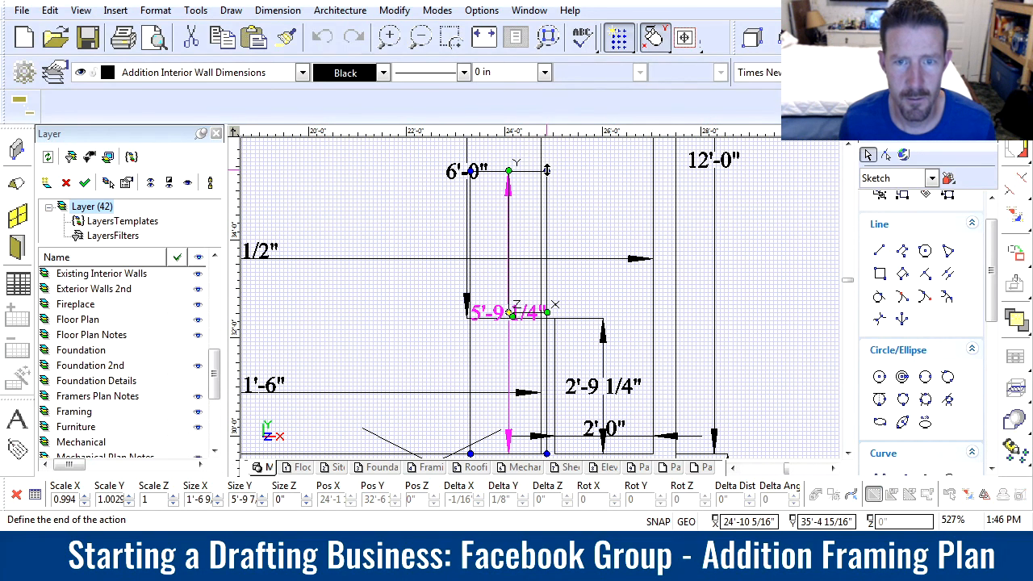
{"action": "left_click", "coordinate": [545, 172]}
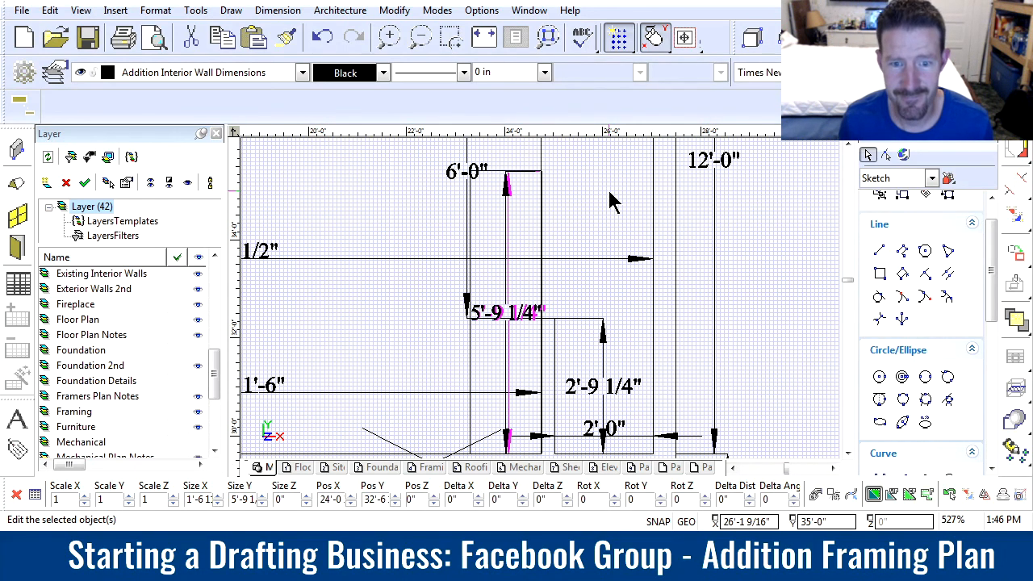
Step: Delete the helper line across the large room's closet opening
{"action": "left_click", "coordinate": [576, 212]}
{"action": "left_click", "coordinate": [546, 171]}
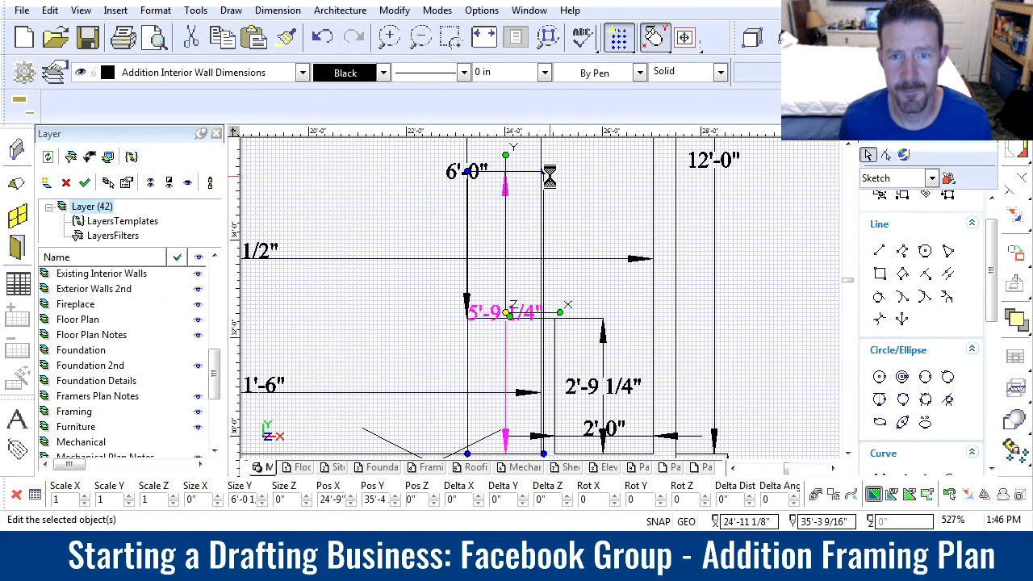
{"action": "scroll", "coordinate": [542, 309], "scroll_direction": "down", "scroll_amount": 2}
{"action": "scroll", "coordinate": [540, 309], "scroll_direction": "up", "scroll_amount": 2}
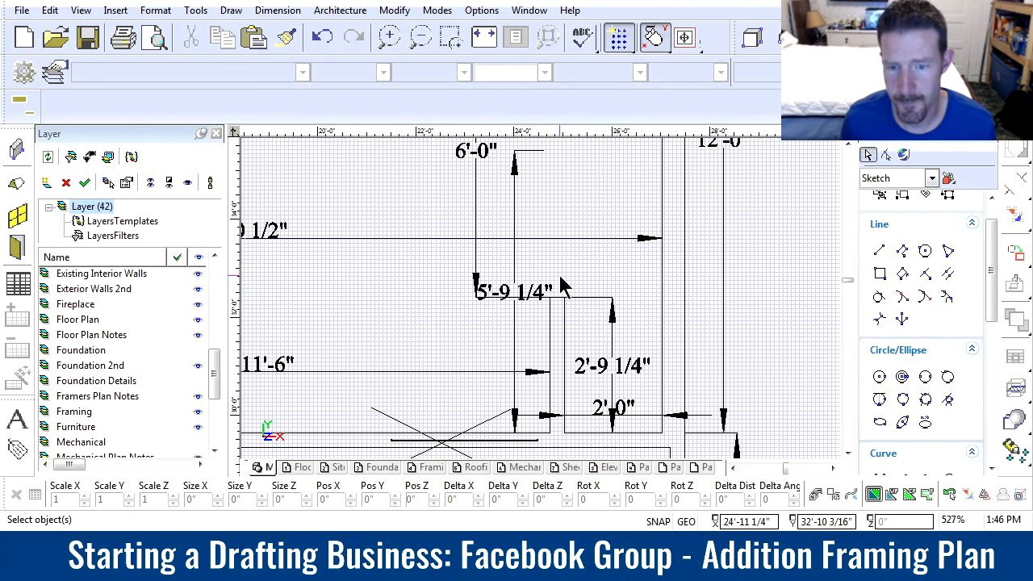
Step: Examine the addition's floor plan and the adjoining lower-right room for openings that still lack dimensions
{"action": "scroll", "coordinate": [563, 287], "scroll_direction": "down", "scroll_amount": 4}
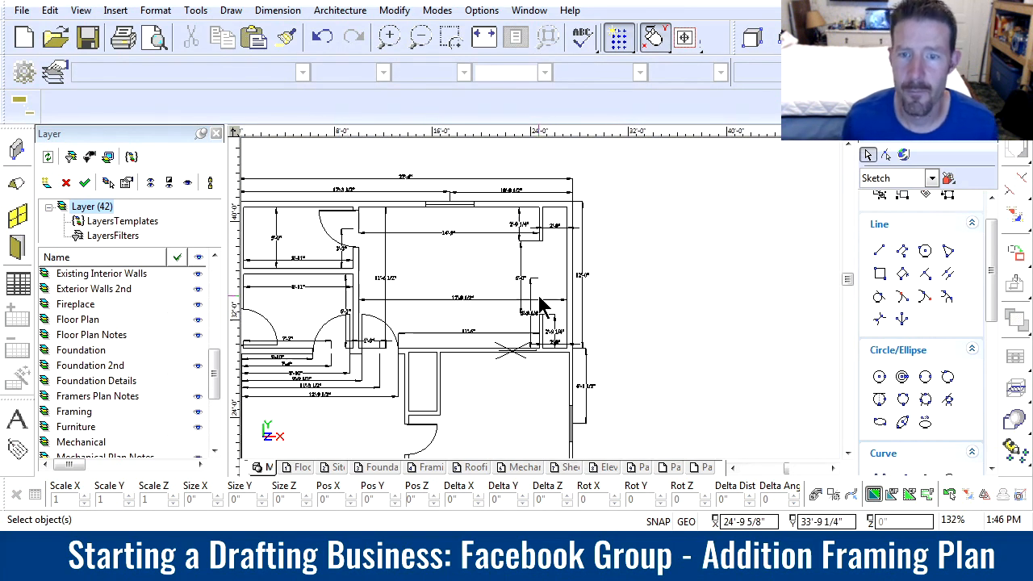
{"action": "scroll", "coordinate": [539, 300], "scroll_direction": "up", "scroll_amount": 2}
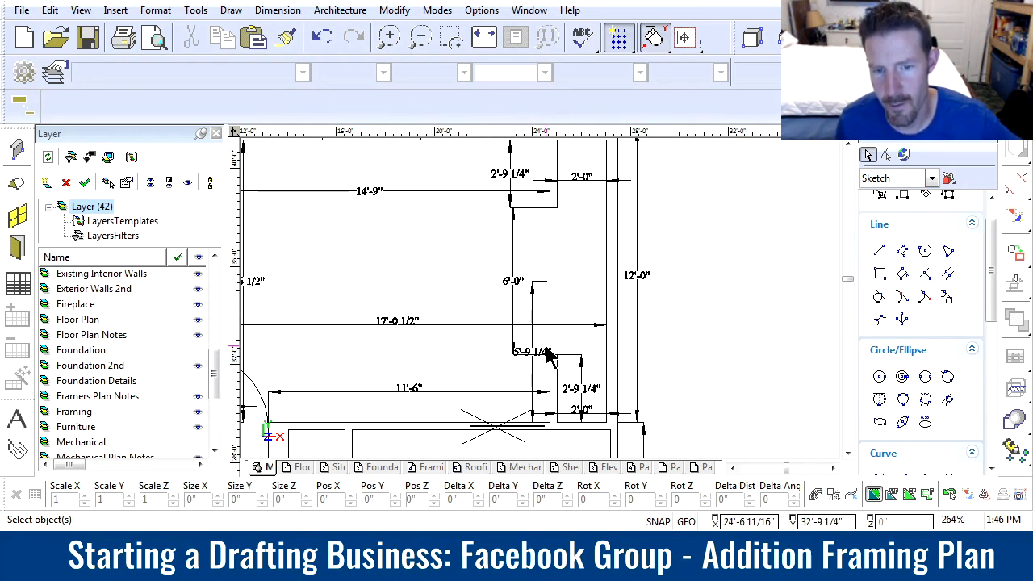
{"action": "scroll", "coordinate": [395, 291], "scroll_direction": "down", "scroll_amount": 1}
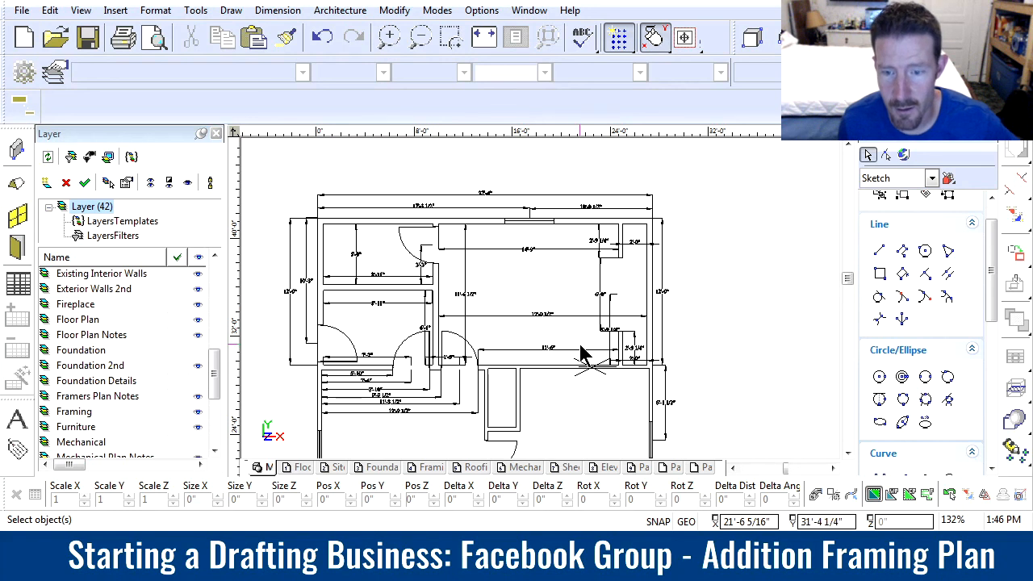
{"action": "scroll", "coordinate": [607, 383], "scroll_direction": "down", "scroll_amount": 2}
{"action": "scroll", "coordinate": [554, 313], "scroll_direction": "up", "scroll_amount": 2}
{"action": "scroll", "coordinate": [547, 364], "scroll_direction": "up", "scroll_amount": 2}
{"action": "scroll", "coordinate": [563, 260], "scroll_direction": "down", "scroll_amount": 2}
{"action": "scroll", "coordinate": [541, 288], "scroll_direction": "up", "scroll_amount": 2}
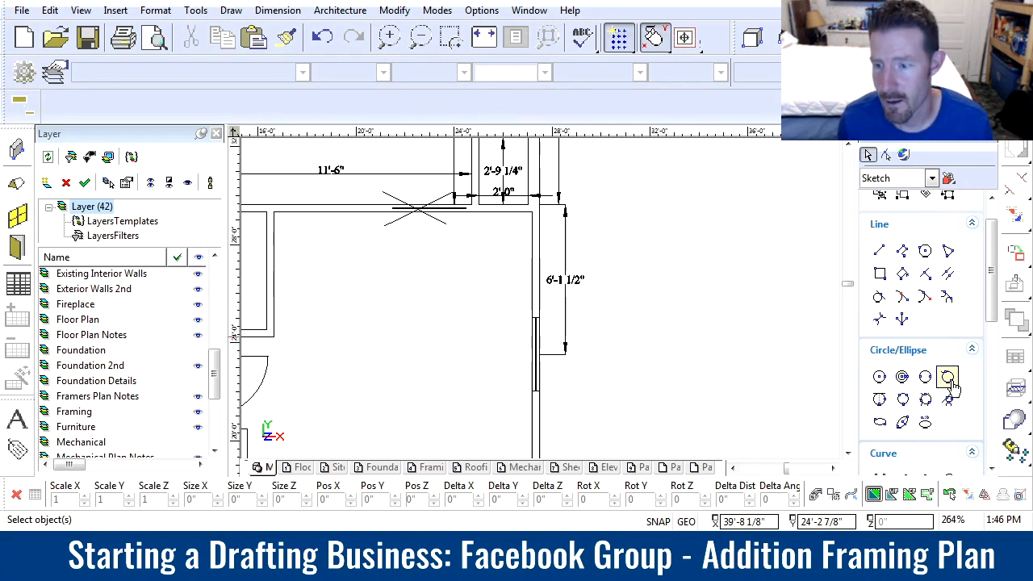
Step: On the Addition Interior Wall Dimensions layer, dimension vertically from the lower-right room's upper-right inside corner to the window's upper edge
{"action": "scroll", "coordinate": [994, 379], "scroll_direction": "down", "scroll_amount": 4}
{"action": "left_click", "coordinate": [901, 275]}
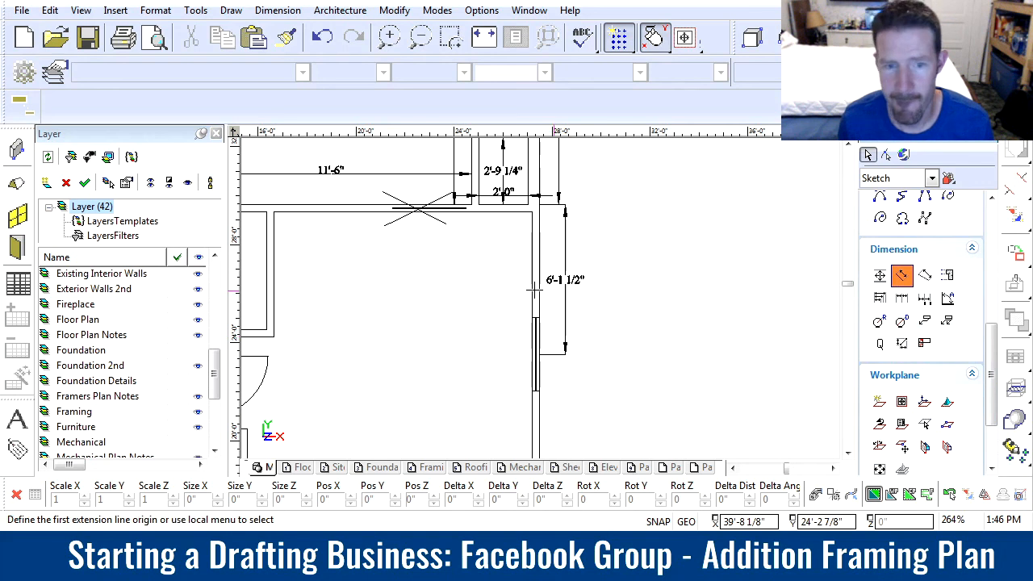
{"action": "left_click_drag", "start_coordinate": [217, 364], "coordinate": [216, 295]}
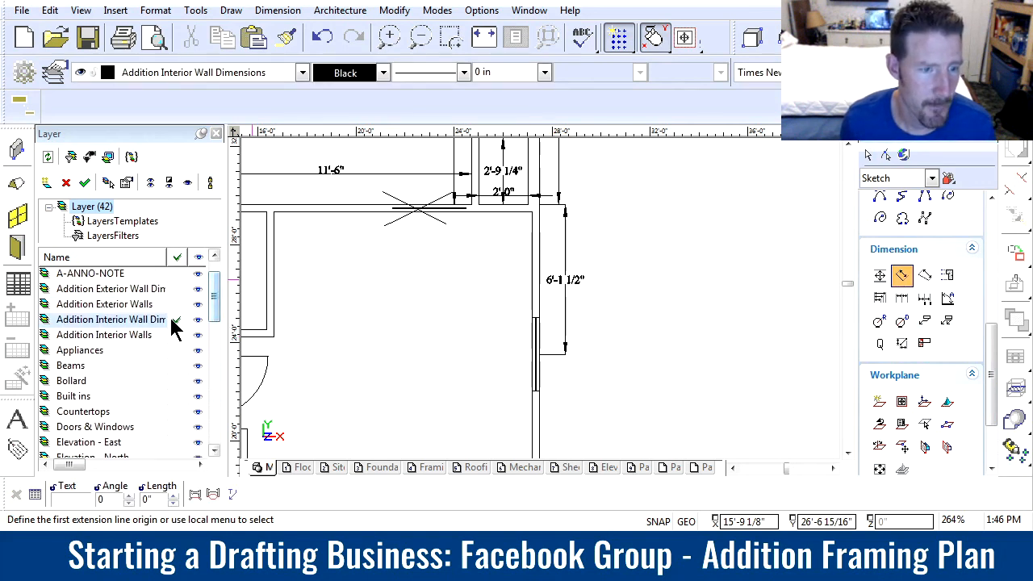
{"action": "left_click", "coordinate": [532, 211]}
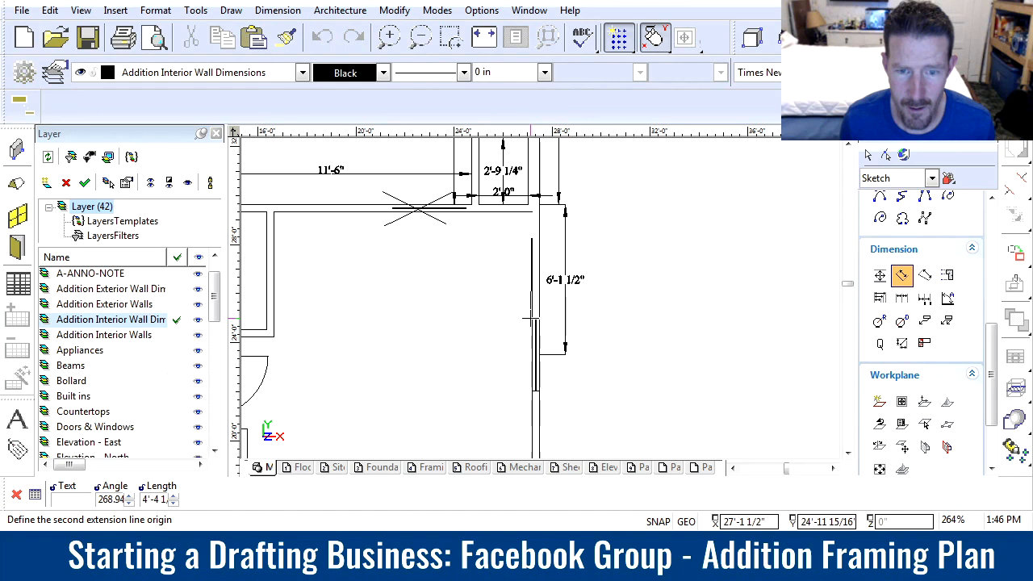
{"action": "left_click", "coordinate": [528, 315]}
{"action": "key", "text": "Escape"}
Step: Dimension vertically from the same inside corner to the center of the lower-right room's window, further inside the room
{"action": "left_click", "coordinate": [533, 211]}
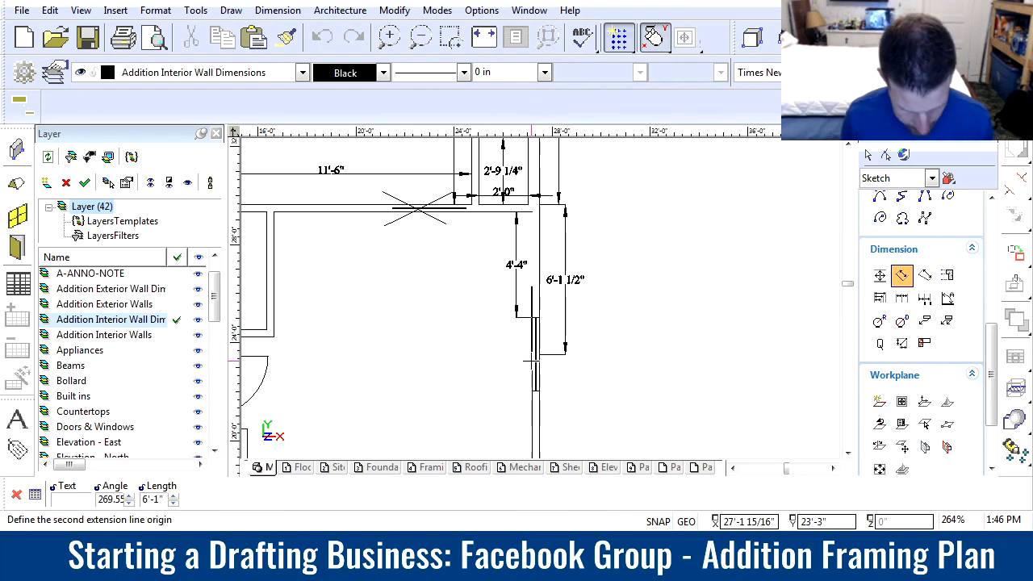
{"action": "left_click", "coordinate": [532, 364]}
{"action": "key", "text": "Escape"}
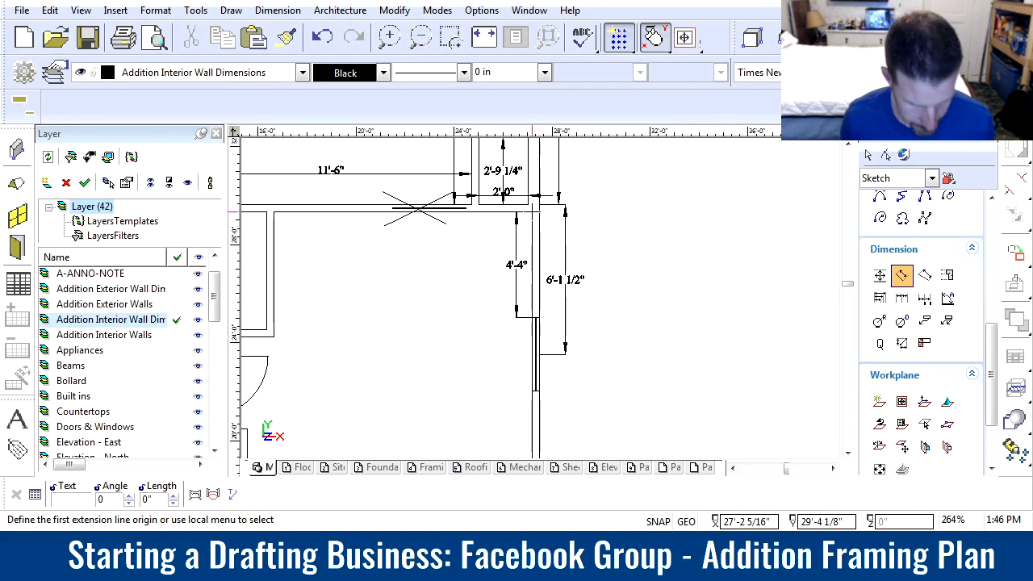
Step: Dimension vertically from the lower-right room's lower inside corner to the lower edge of its window
{"action": "scroll", "coordinate": [521, 367], "scroll_direction": "down", "scroll_amount": 1}
{"action": "scroll", "coordinate": [559, 334], "scroll_direction": "up", "scroll_amount": 1}
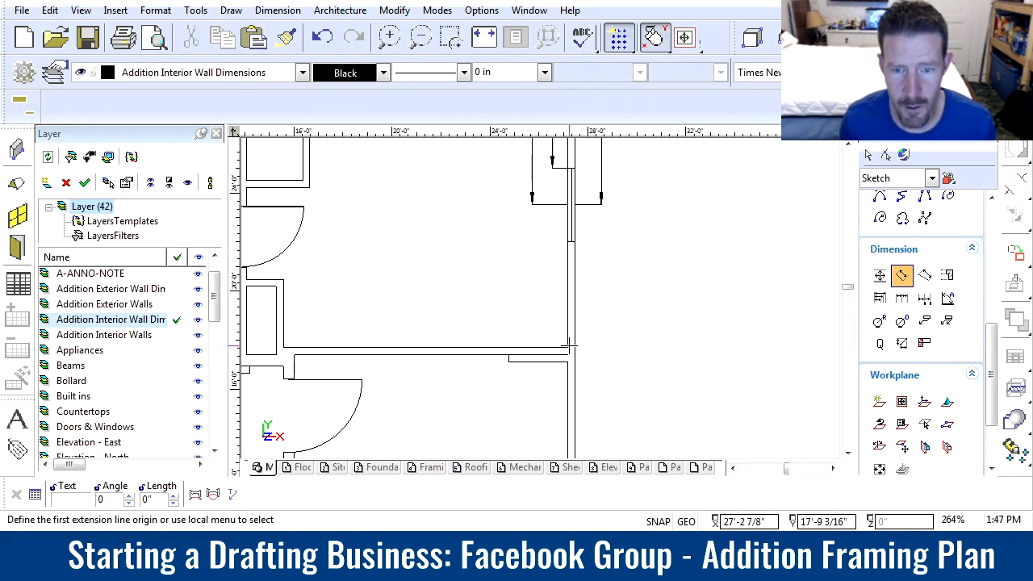
{"action": "left_click", "coordinate": [568, 348]}
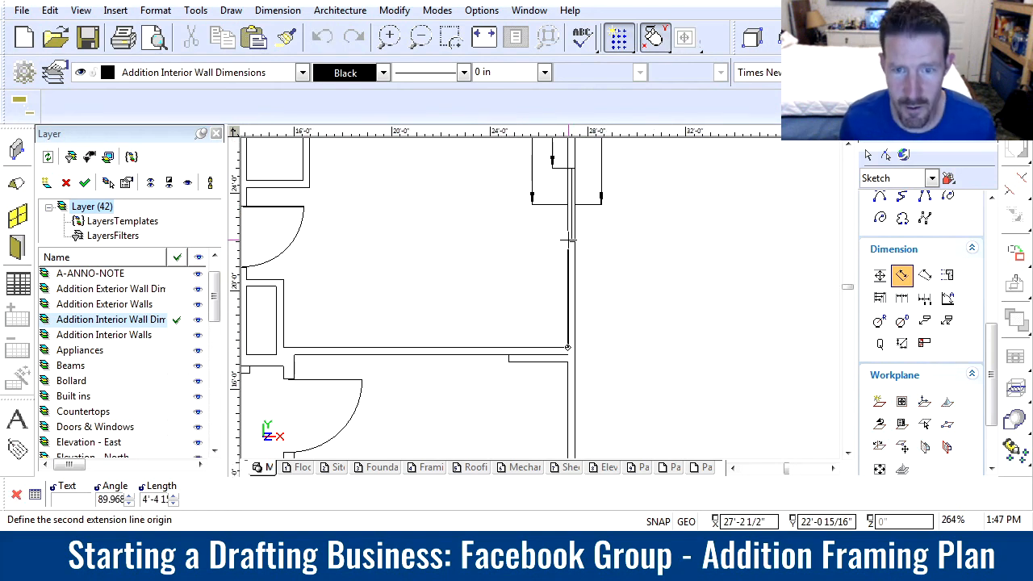
{"action": "left_click", "coordinate": [568, 327]}
{"action": "left_click", "coordinate": [545, 250]}
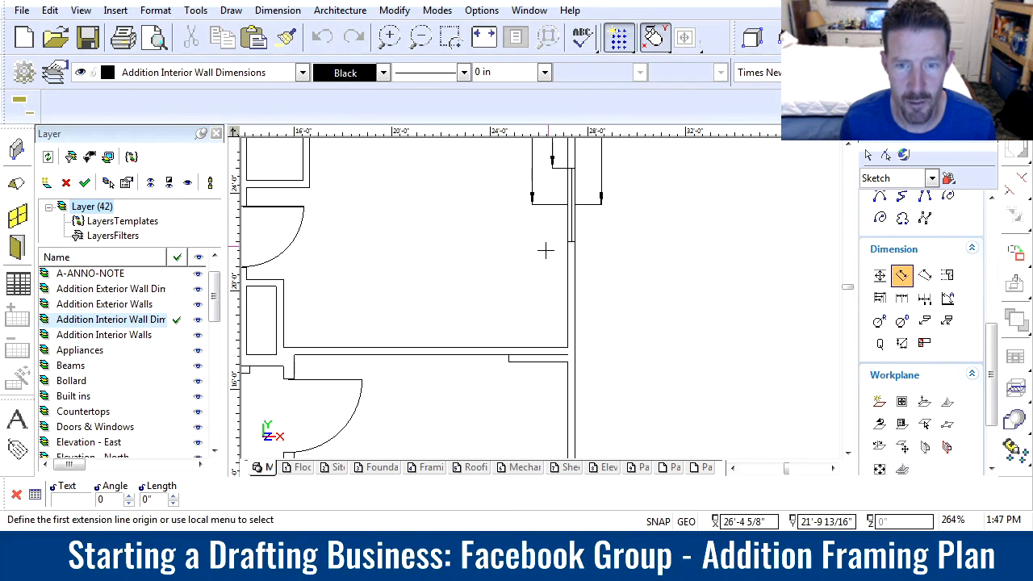
Step: Dimension horizontally from the left face of the wall between the two adjacent lower doors to the left door opening's nearer edge
{"action": "scroll", "coordinate": [536, 287], "scroll_direction": "down", "scroll_amount": 1}
{"action": "scroll", "coordinate": [536, 287], "scroll_direction": "up", "scroll_amount": 1}
{"action": "scroll", "coordinate": [534, 290], "scroll_direction": "down", "scroll_amount": 2}
{"action": "scroll", "coordinate": [533, 293], "scroll_direction": "up", "scroll_amount": 1}
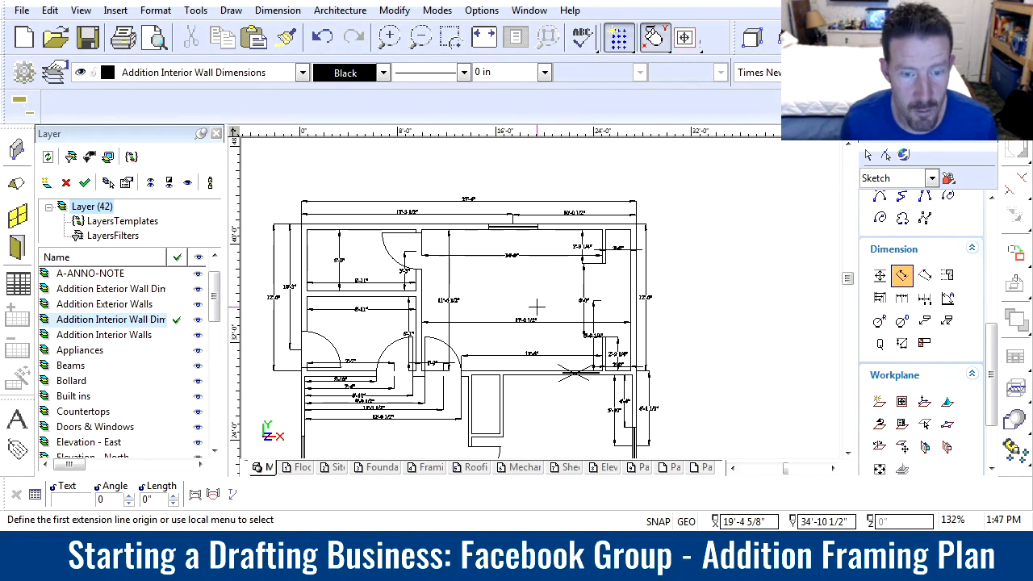
{"action": "scroll", "coordinate": [479, 326], "scroll_direction": "down", "scroll_amount": 1}
{"action": "scroll", "coordinate": [533, 298], "scroll_direction": "up", "scroll_amount": 2}
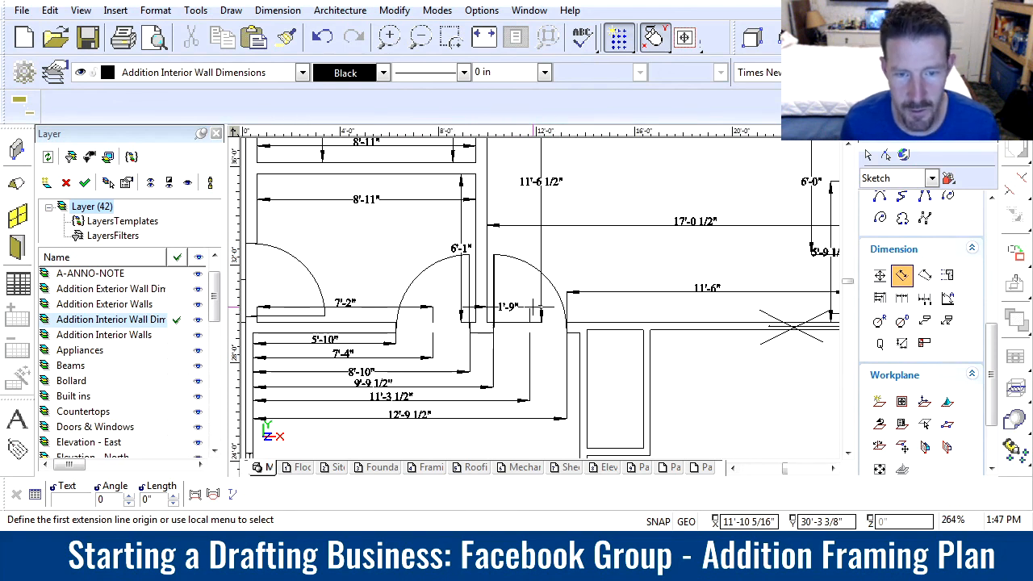
{"action": "scroll", "coordinate": [540, 298], "scroll_direction": "up", "scroll_amount": 2}
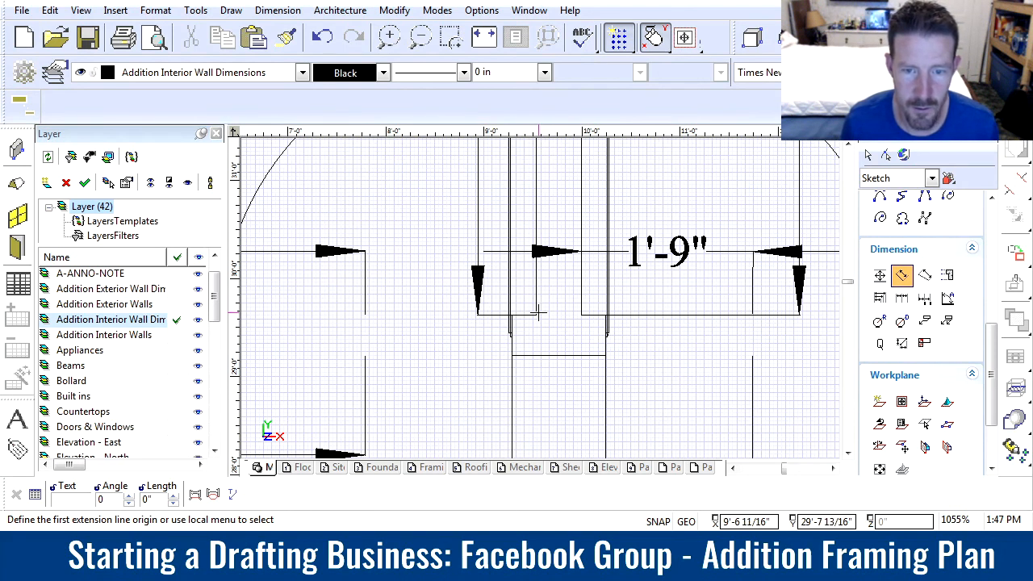
{"action": "left_click", "coordinate": [534, 316]}
{"action": "left_click", "coordinate": [510, 315]}
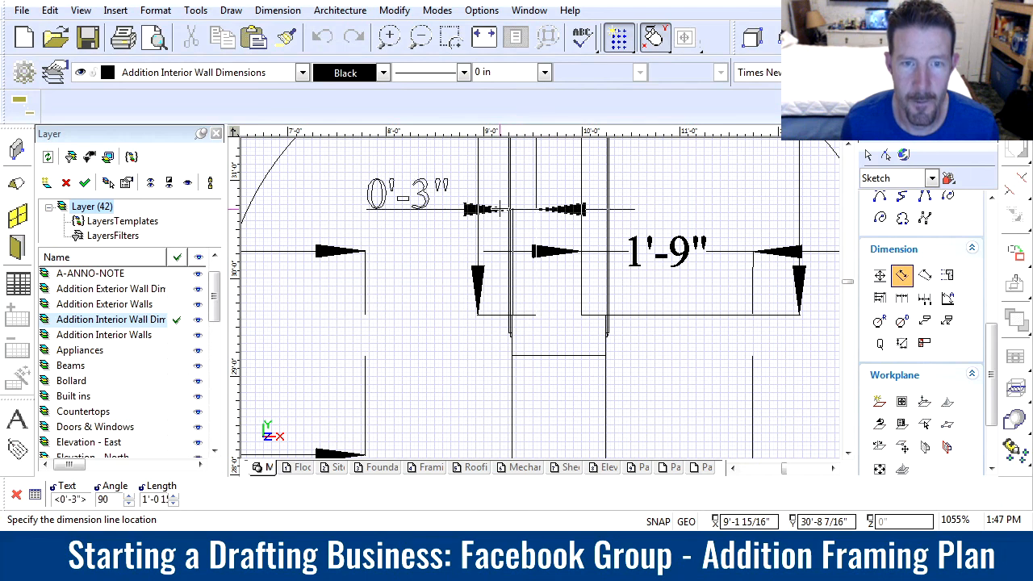
{"action": "key", "text": "Escape"}
Step: Examine the dimensions around the two adjacent lower door openings and the wall between them
{"action": "scroll", "coordinate": [544, 230], "scroll_direction": "down", "scroll_amount": 2}
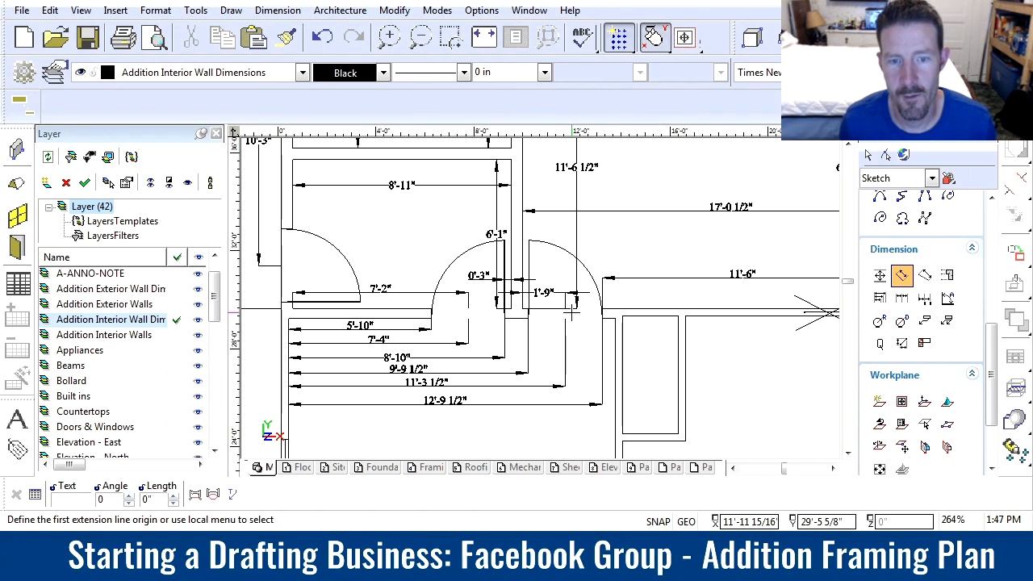
{"action": "scroll", "coordinate": [569, 313], "scroll_direction": "down", "scroll_amount": 1}
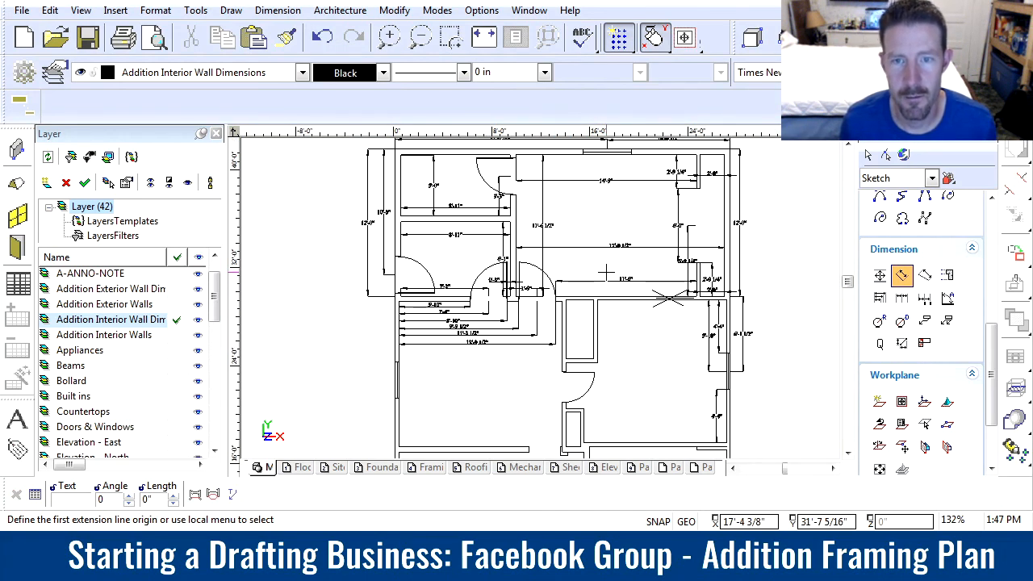
{"action": "scroll", "coordinate": [539, 299], "scroll_direction": "up", "scroll_amount": 1}
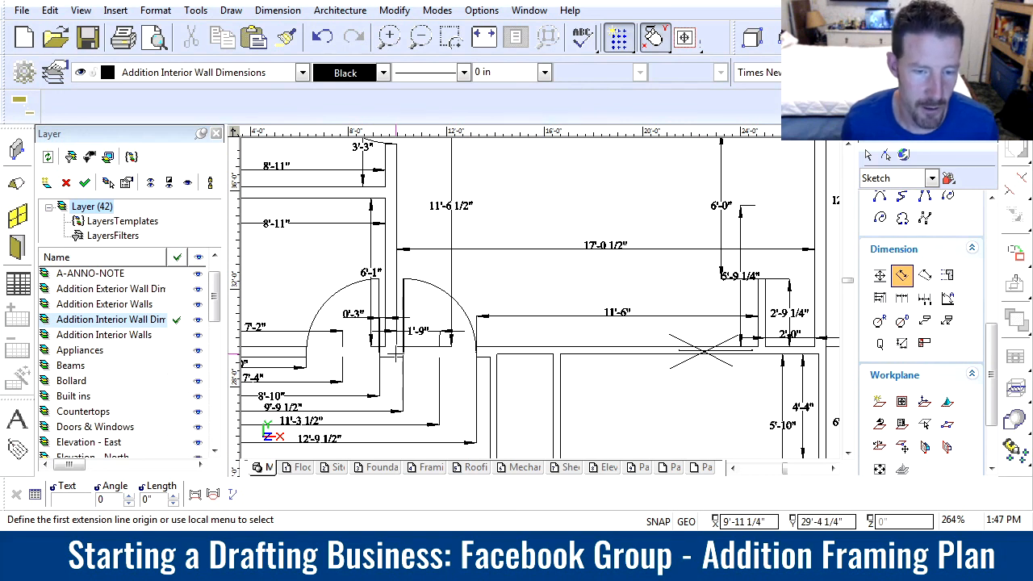
{"action": "scroll", "coordinate": [396, 357], "scroll_direction": "down", "scroll_amount": 1}
{"action": "scroll", "coordinate": [545, 300], "scroll_direction": "up", "scroll_amount": 1}
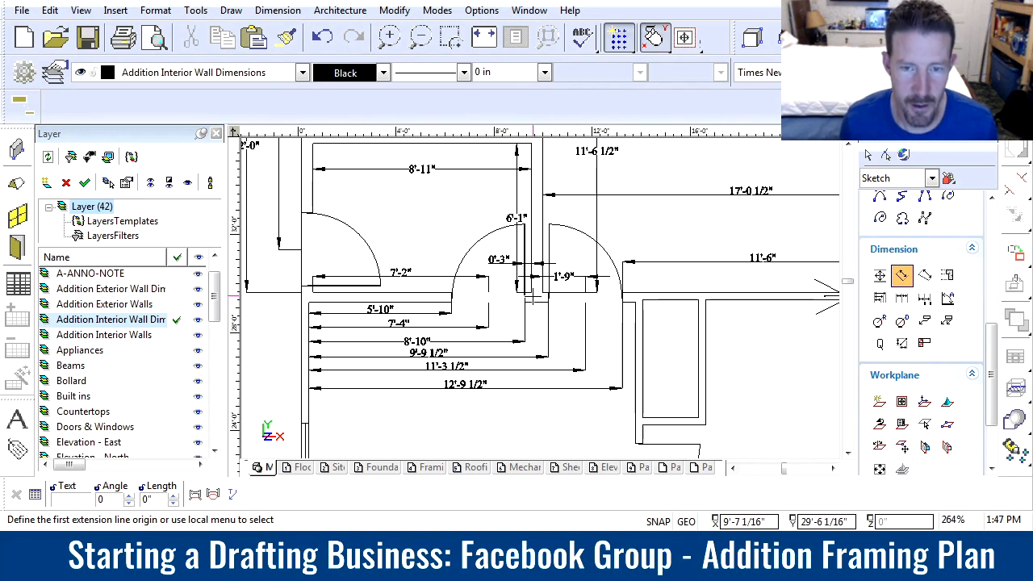
{"action": "scroll", "coordinate": [531, 279], "scroll_direction": "up", "scroll_amount": 1}
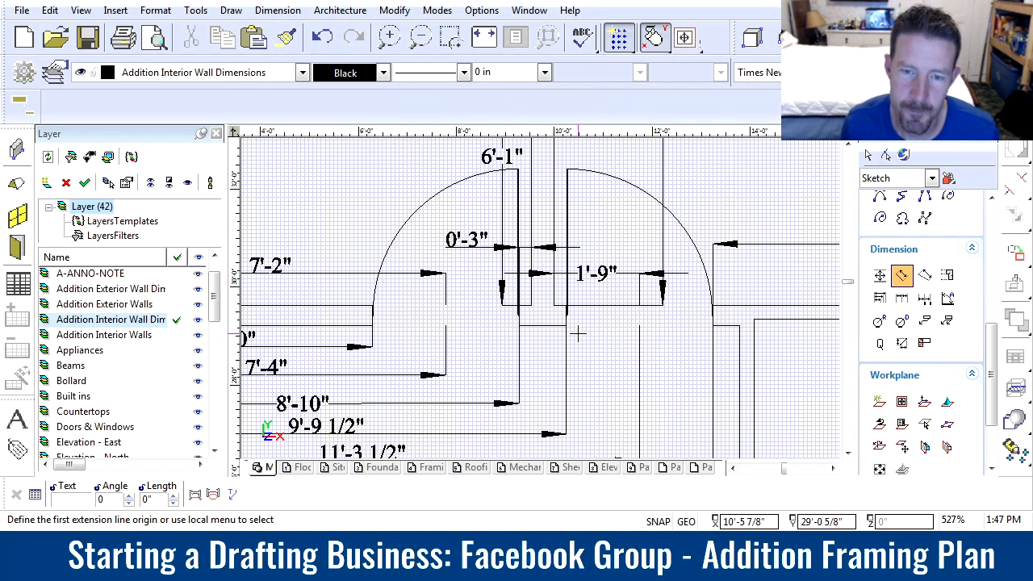
{"action": "scroll", "coordinate": [544, 295], "scroll_direction": "down", "scroll_amount": 1}
{"action": "scroll", "coordinate": [539, 295], "scroll_direction": "up", "scroll_amount": 1}
{"action": "key", "text": "Escape"}
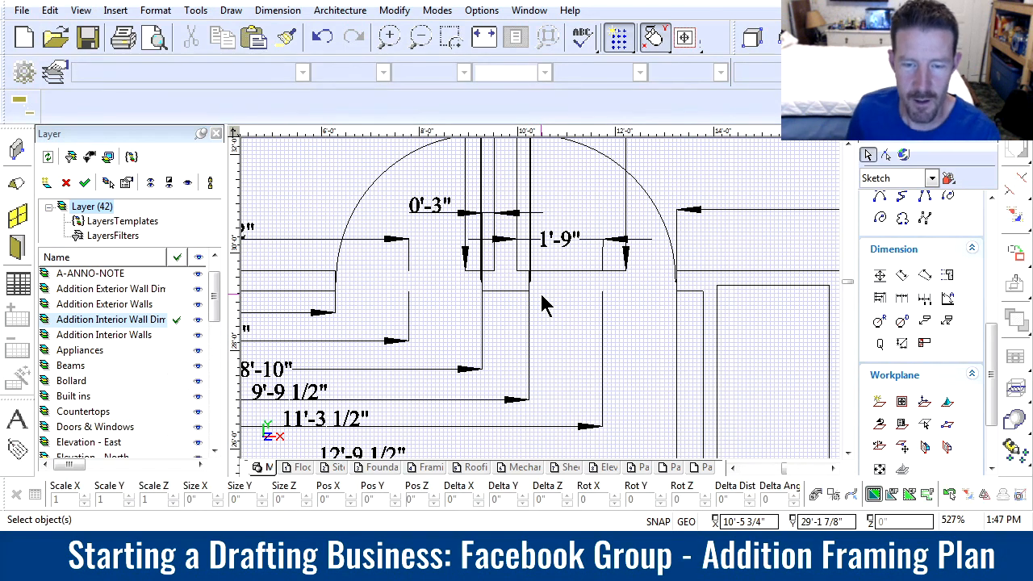